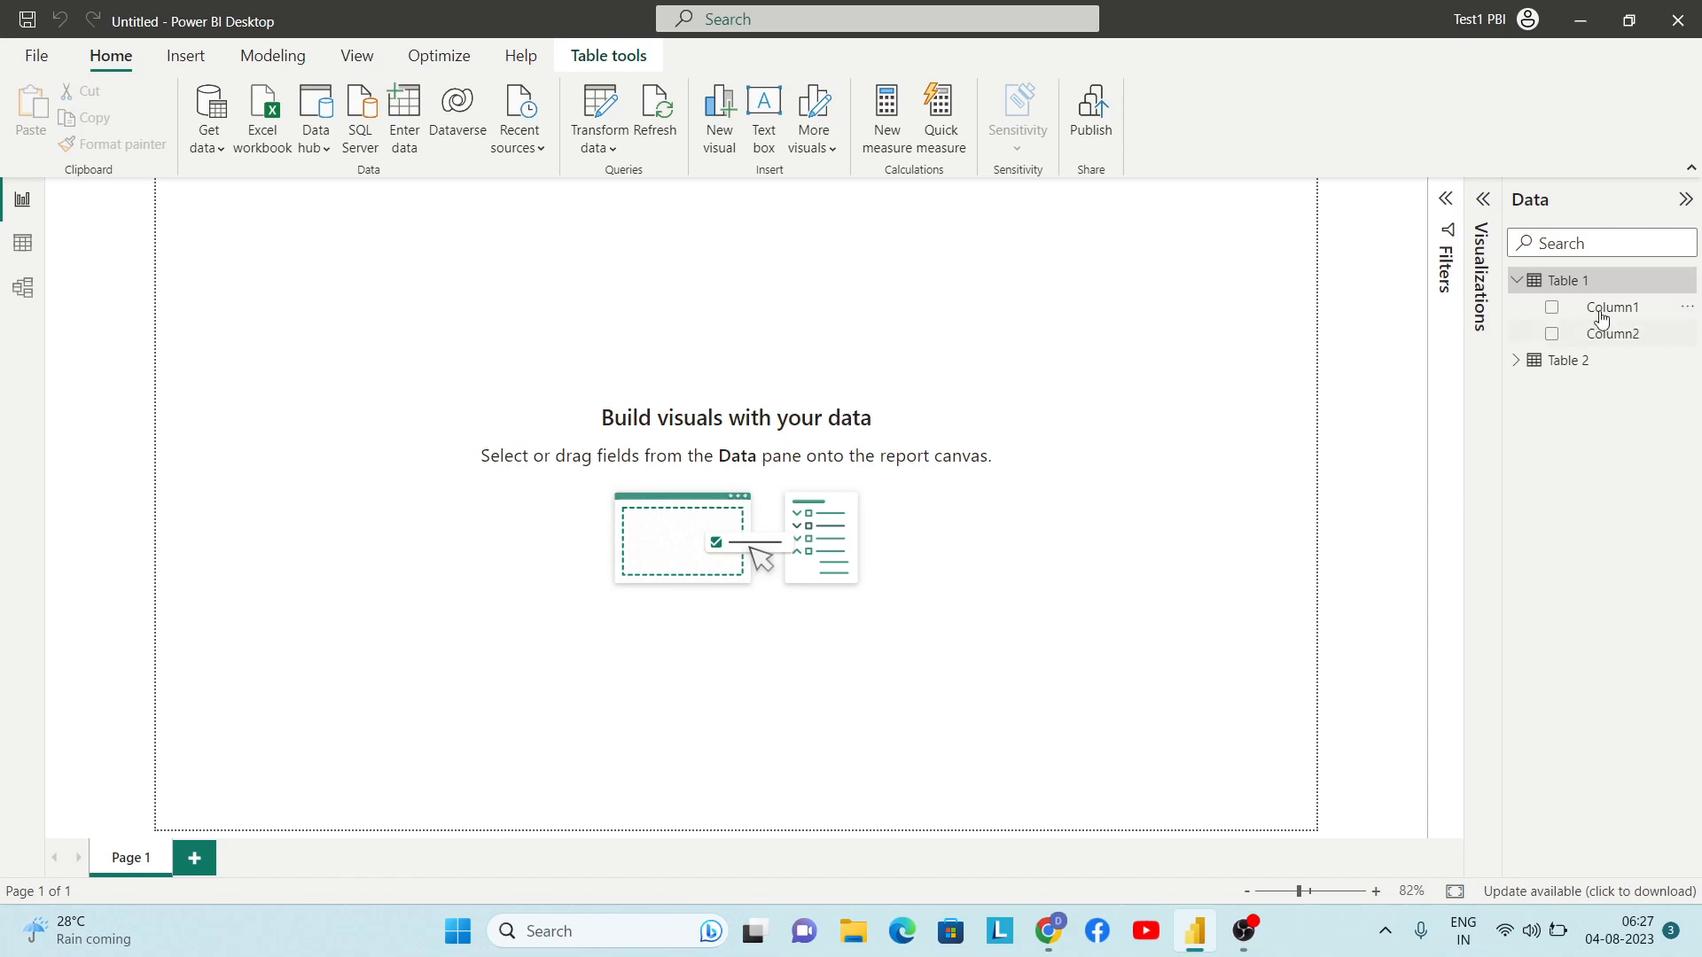
# Step: Widen the Data pane, expand Table 2, and review the columns of Table 1 and Table 2
pyautogui.moveTo(1504, 328); pyautogui.dragTo(1412, 329)
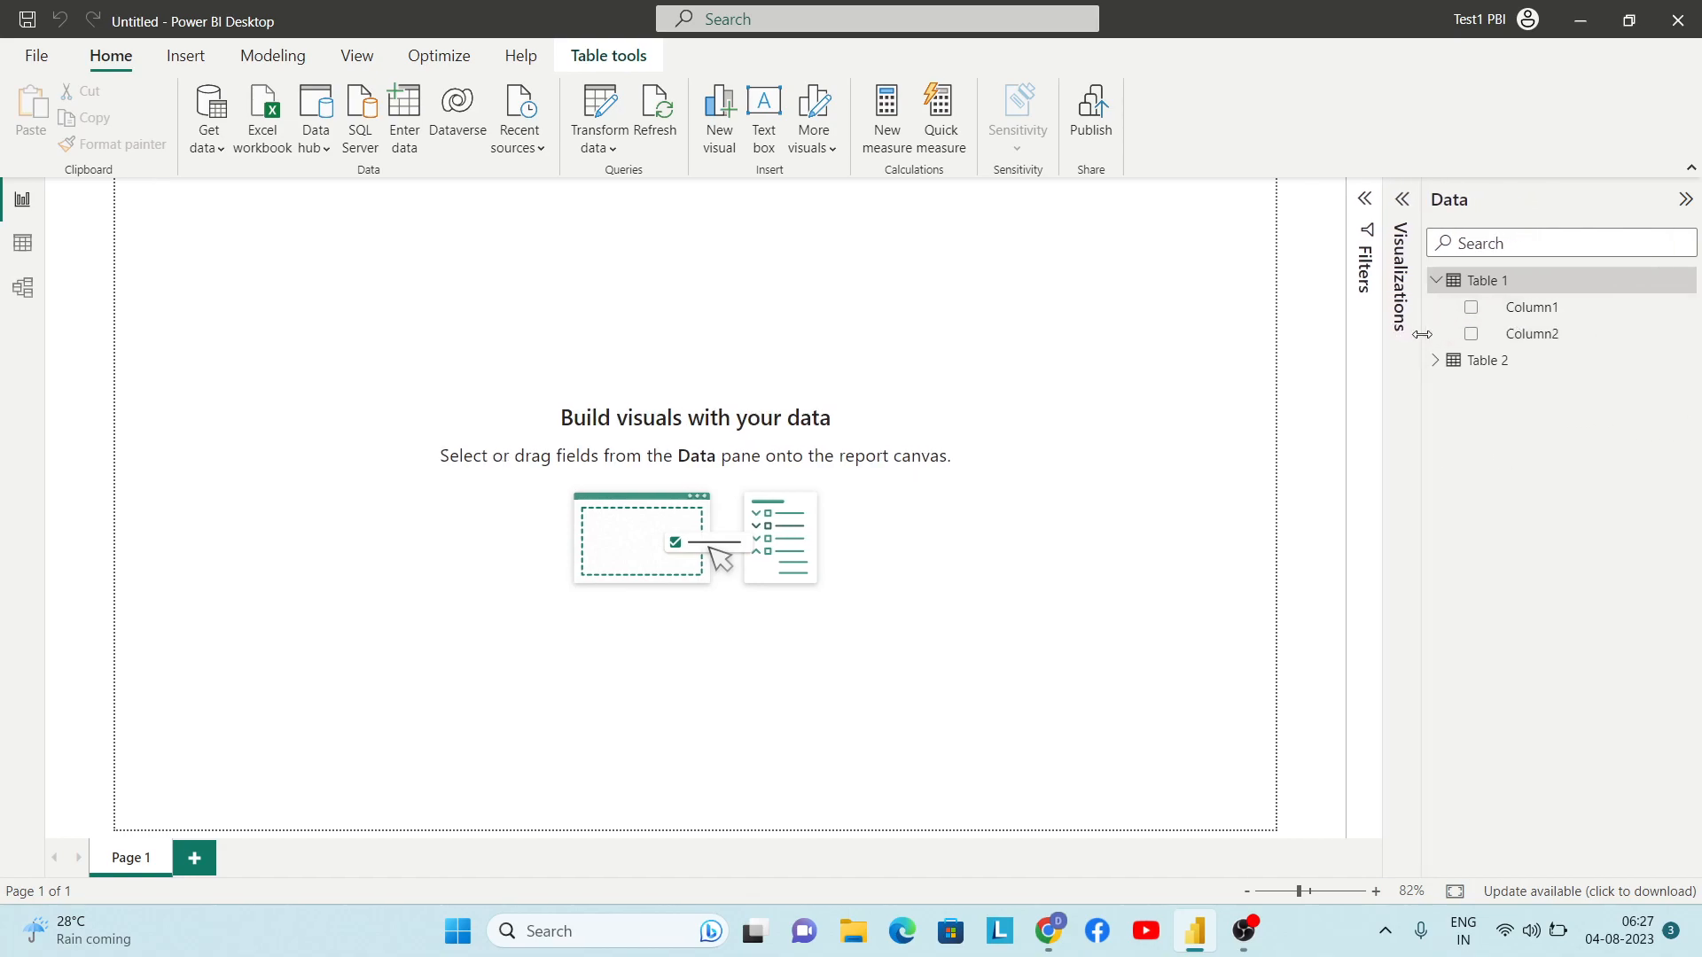
pyautogui.click(1438, 360)
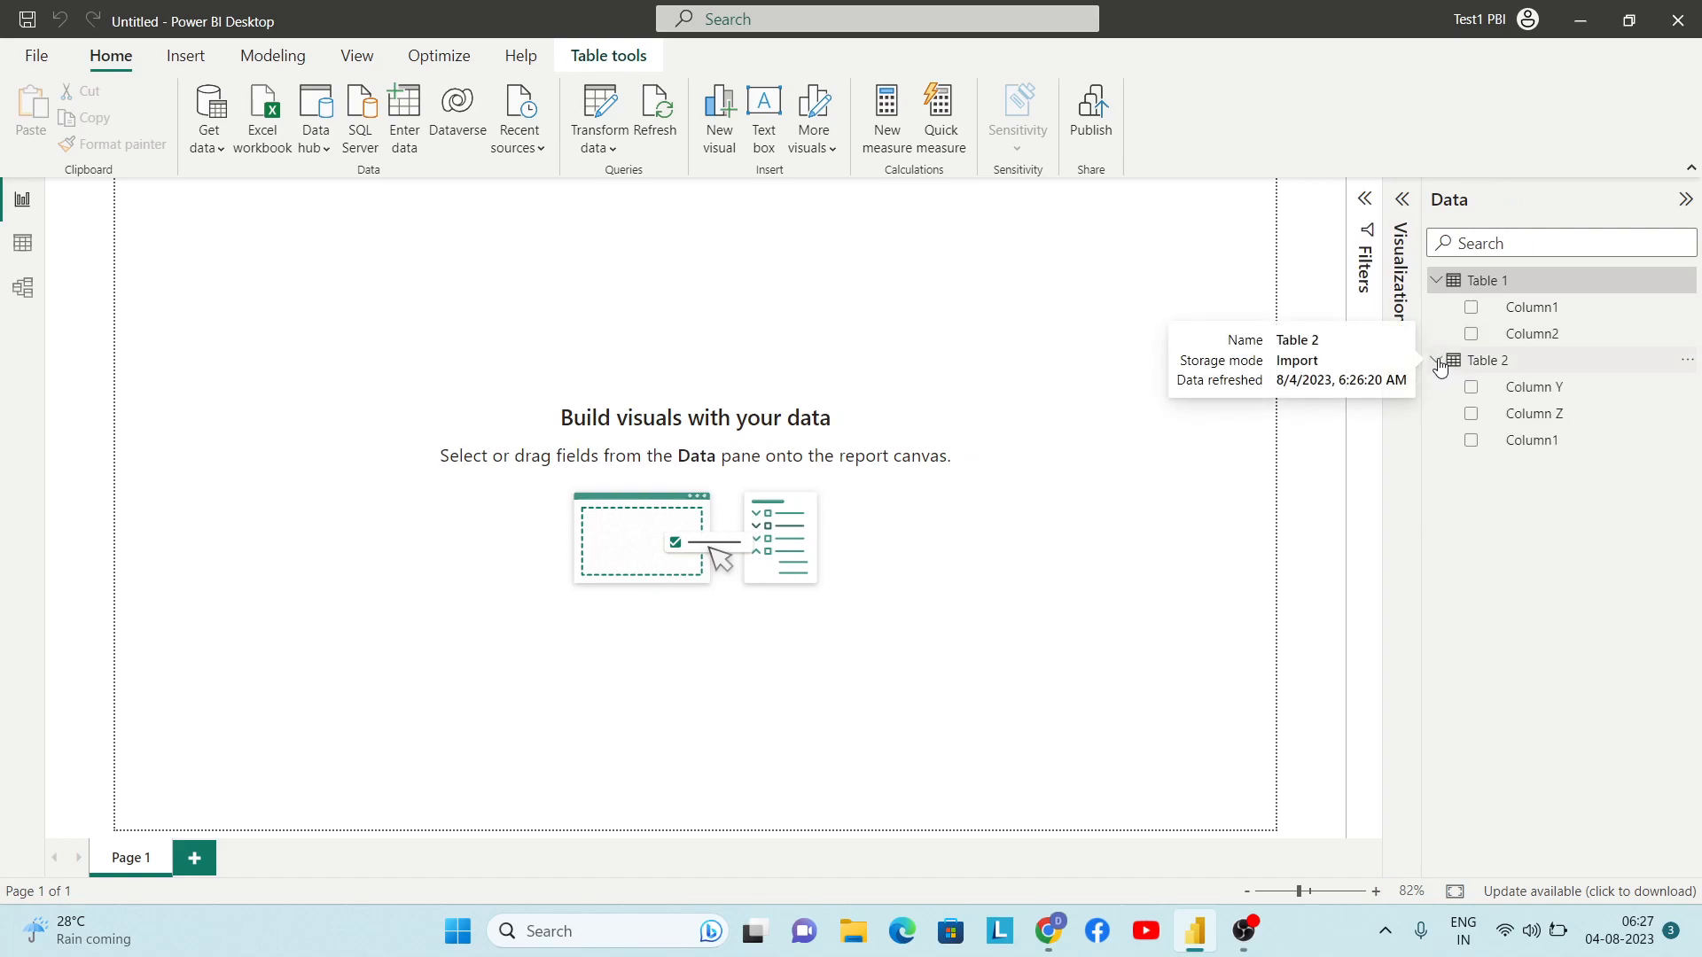
pyautogui.click(1551, 367)
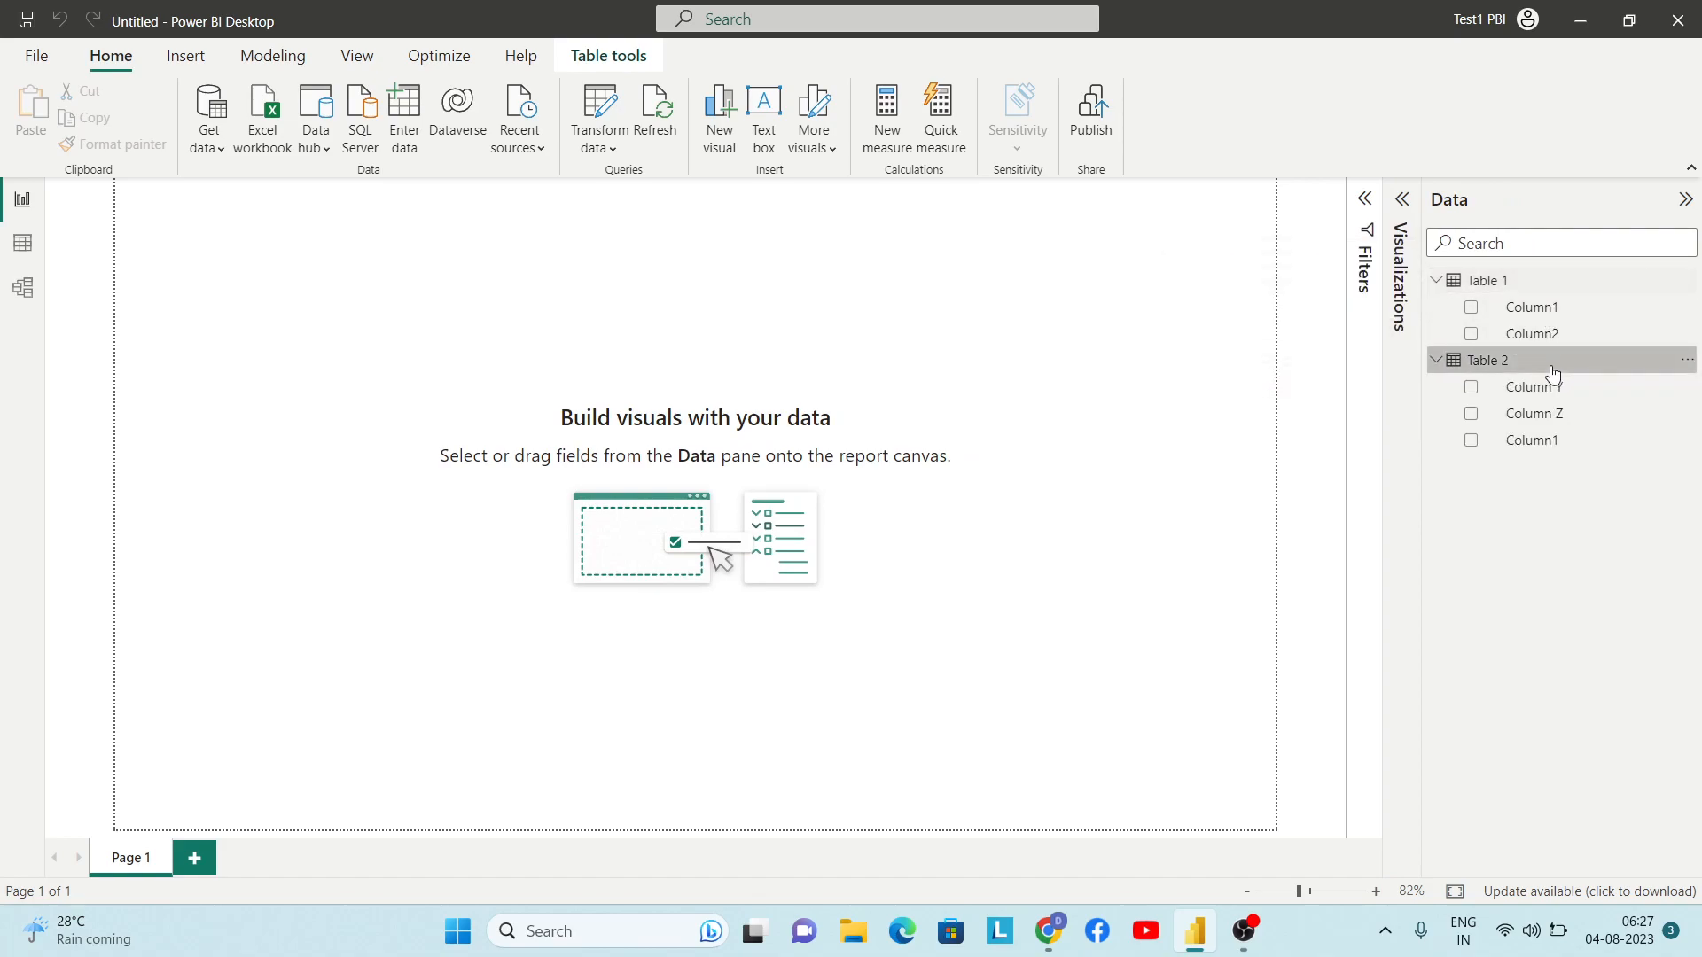
pyautogui.click(1555, 284)
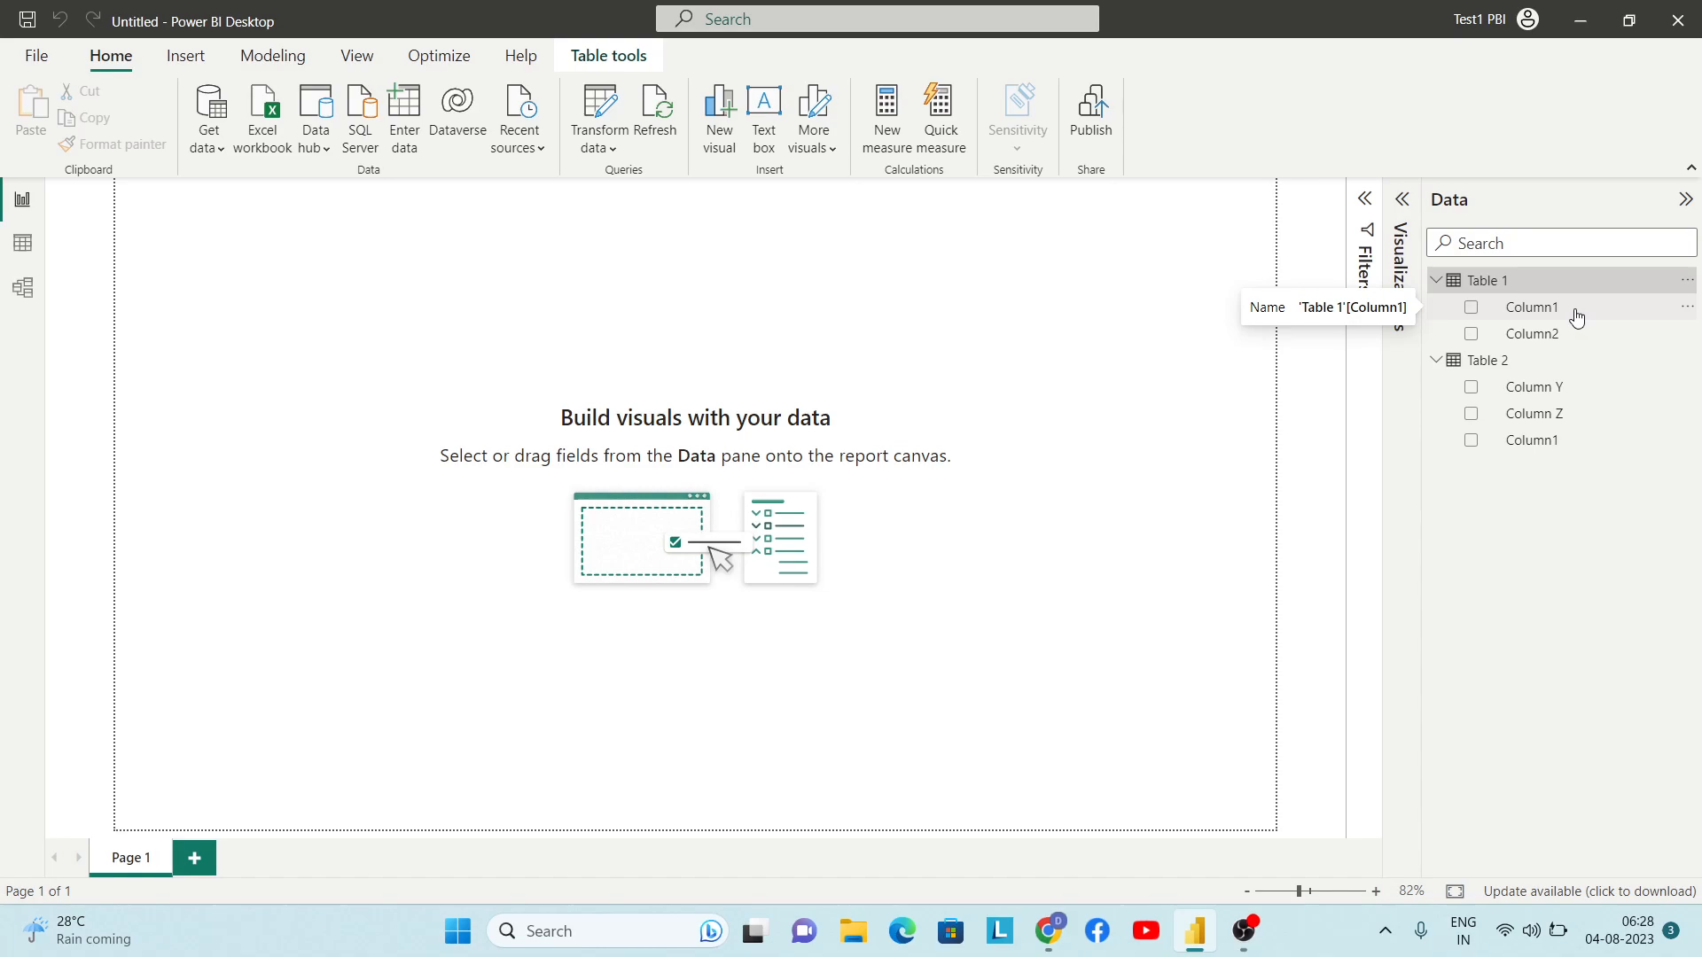
pyautogui.click(1576, 316)
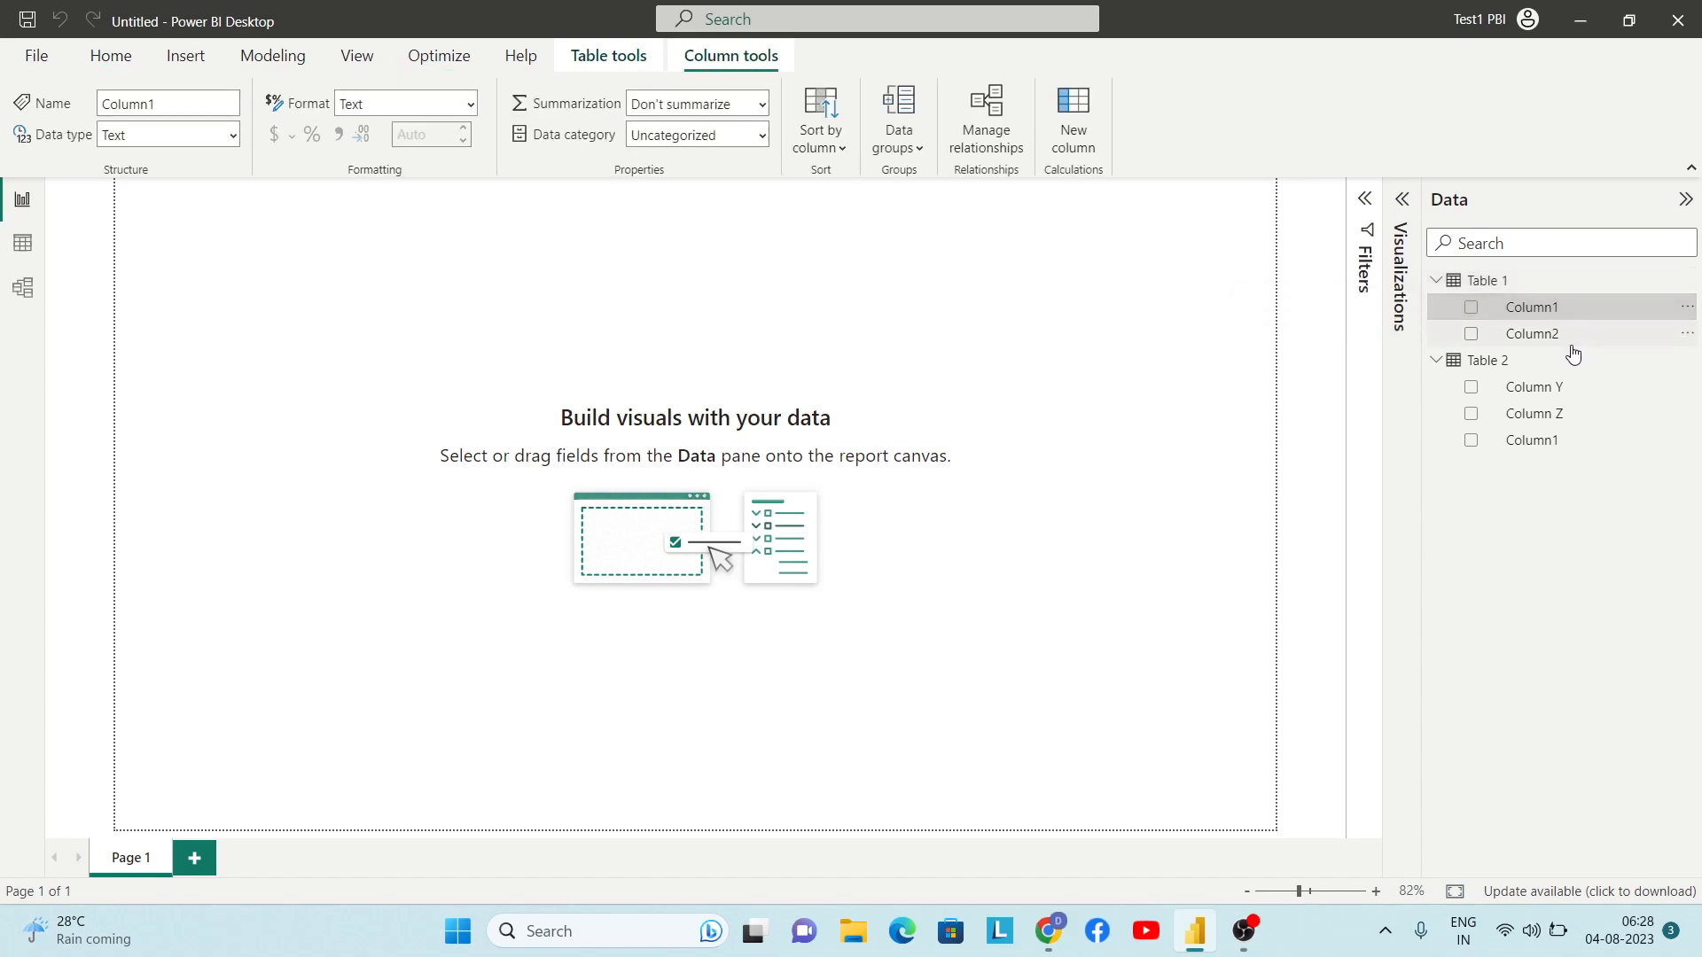
pyautogui.click(1572, 344)
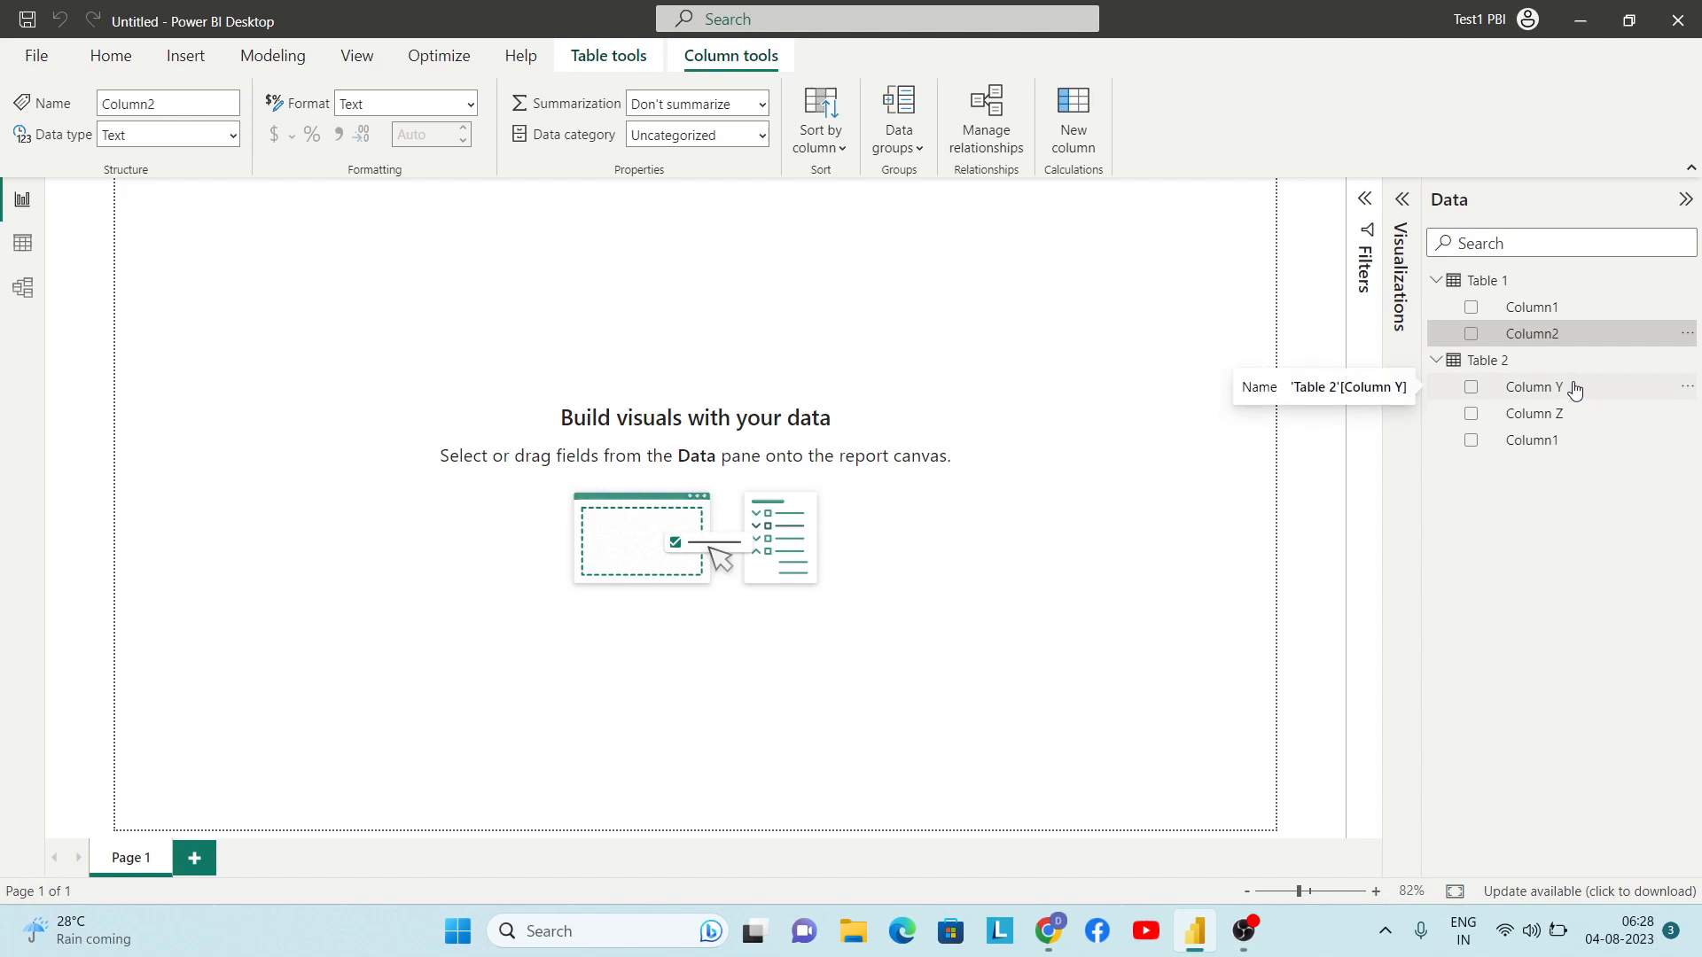
pyautogui.click(1573, 388)
pyautogui.click(1588, 418)
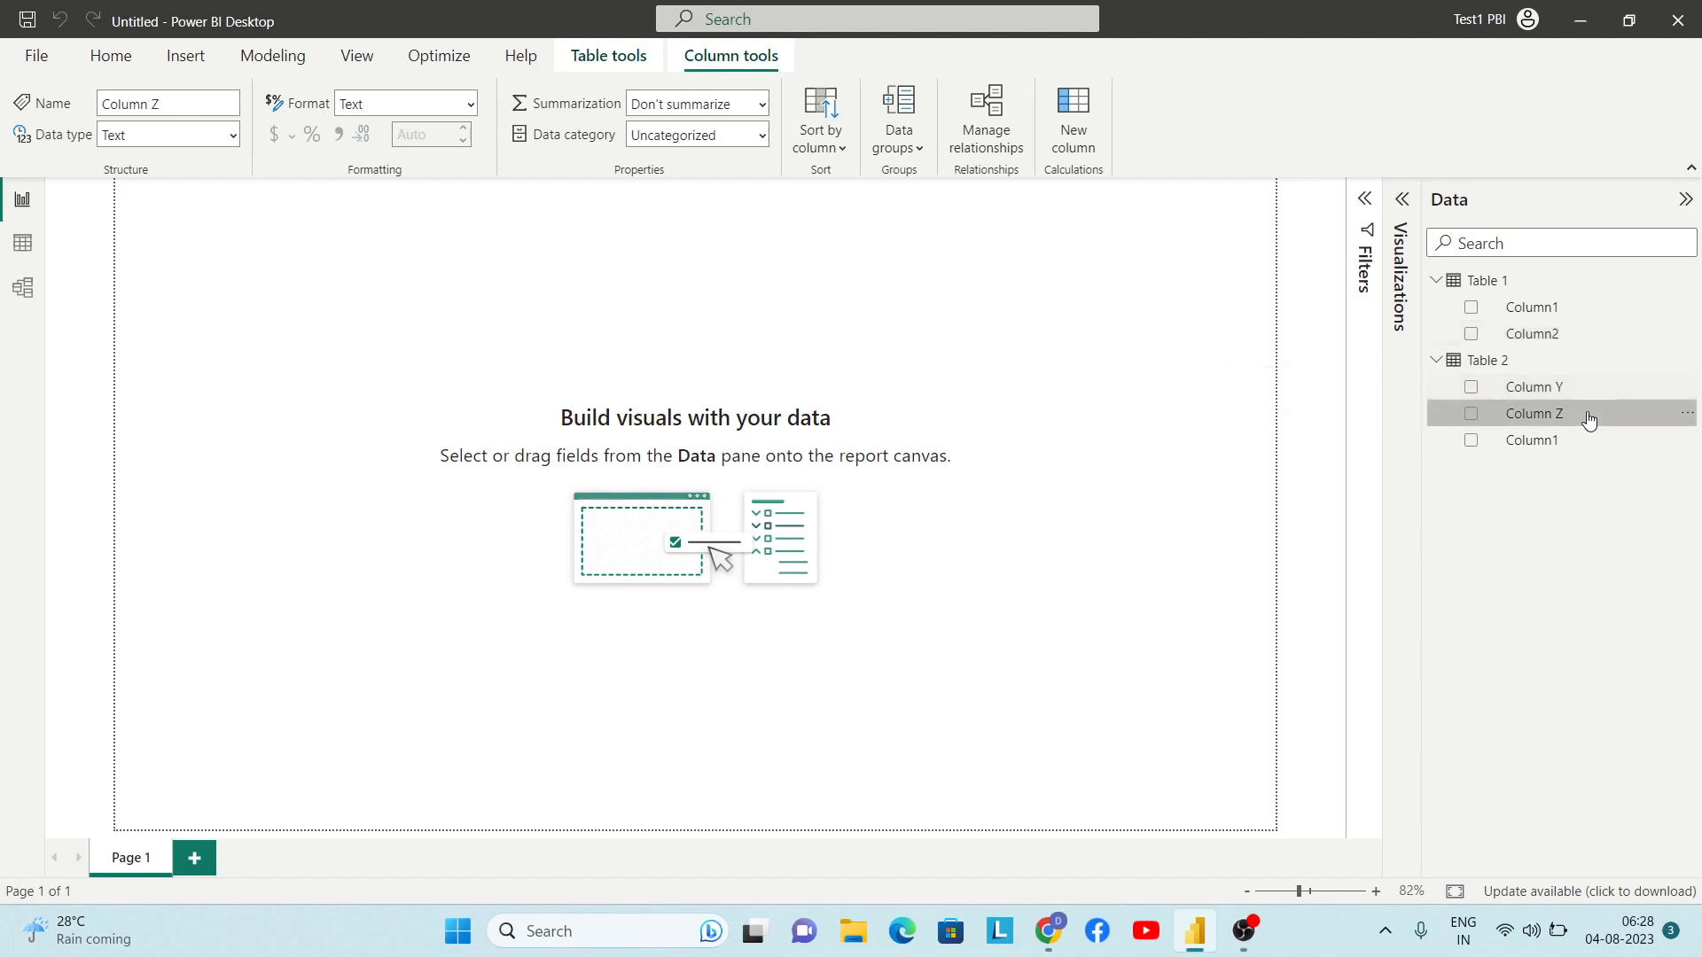
pyautogui.click(1585, 443)
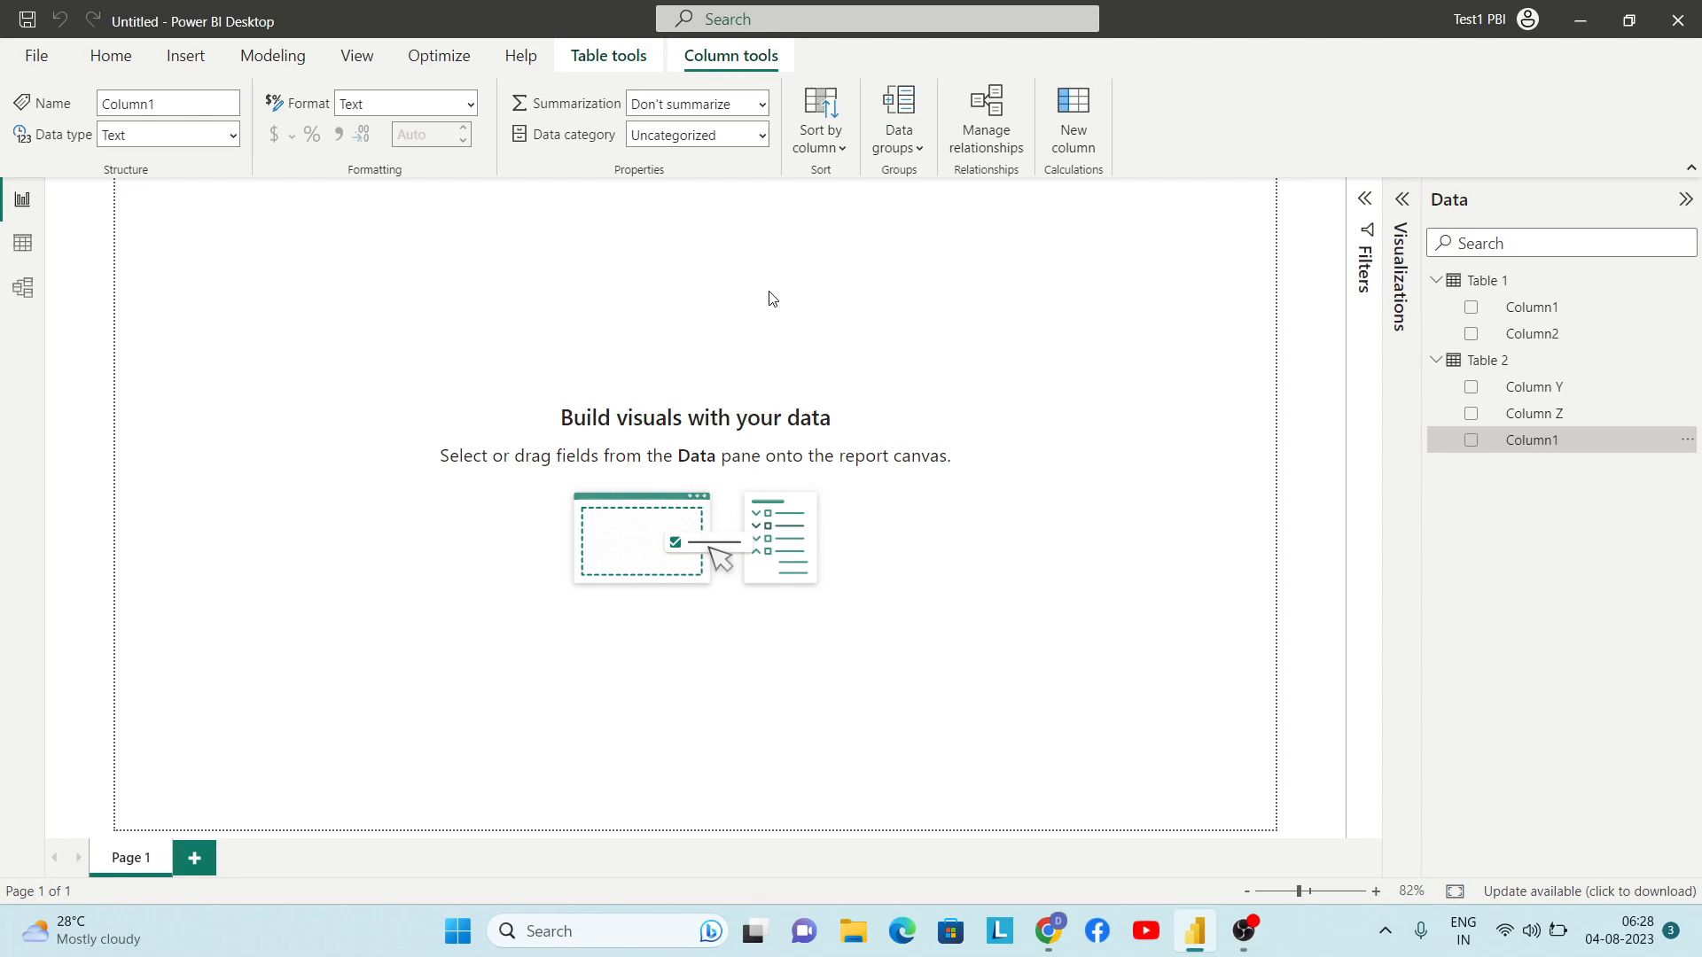
# Step: Open the Power Query Editor to transform the data and examine the Column1 and Column2 values of Table 1
pyautogui.click(127, 60)
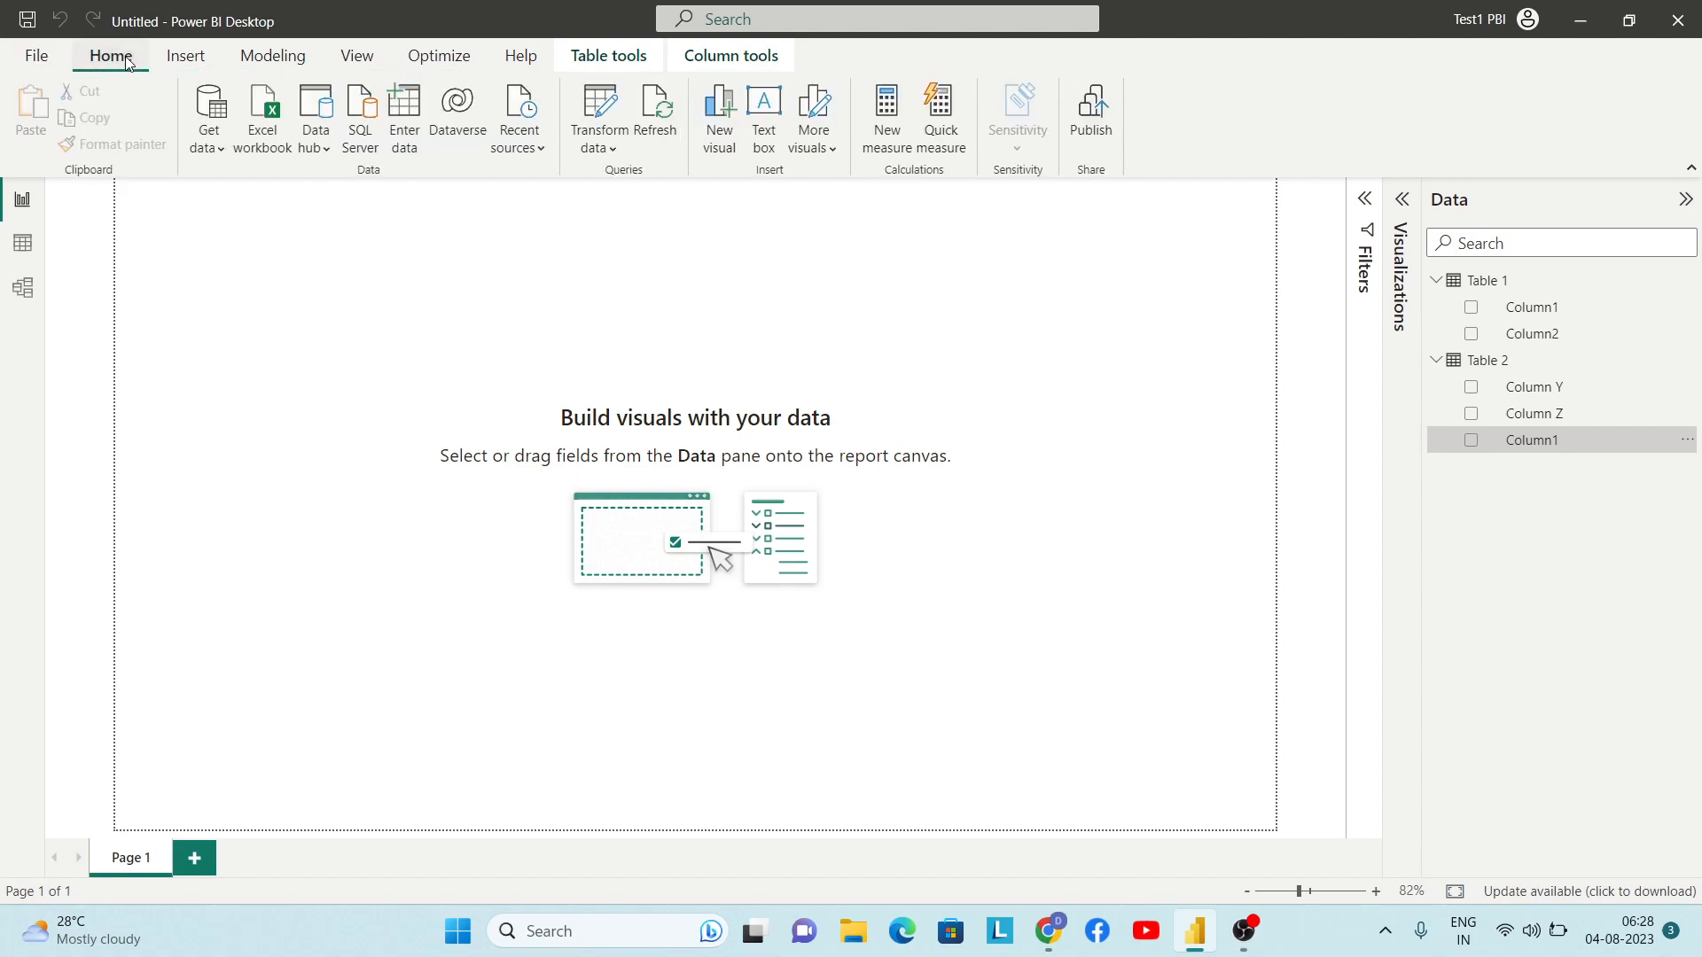
pyautogui.click(598, 149)
pyautogui.click(657, 185)
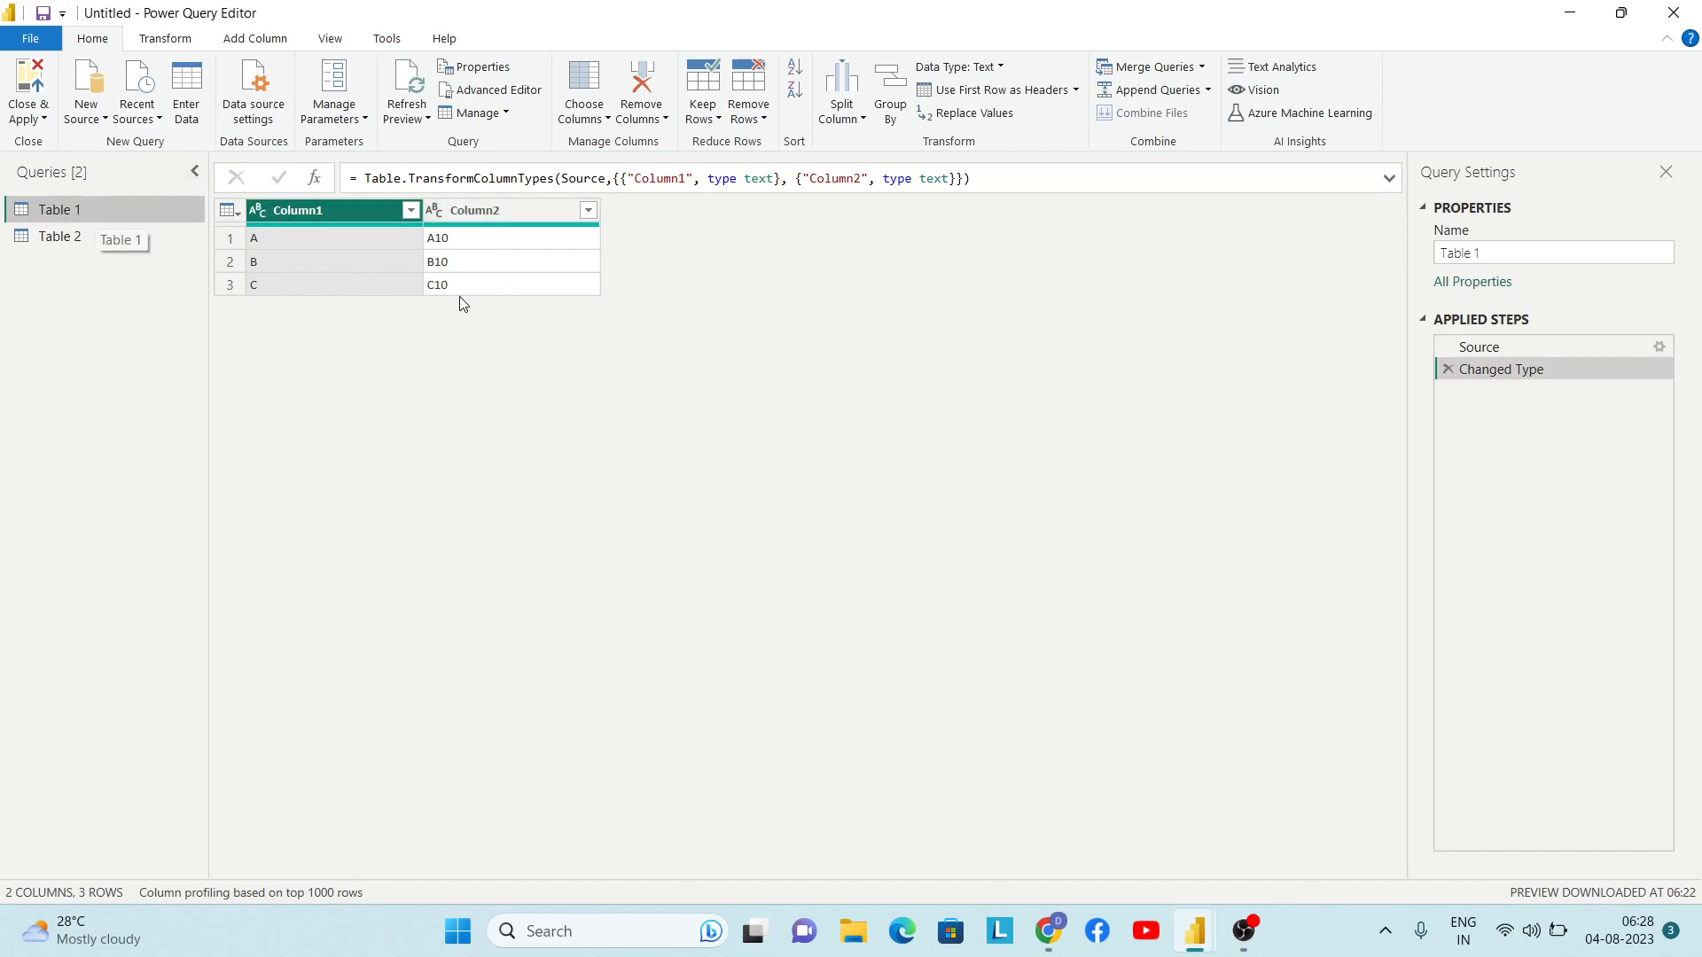
pyautogui.click(363, 239)
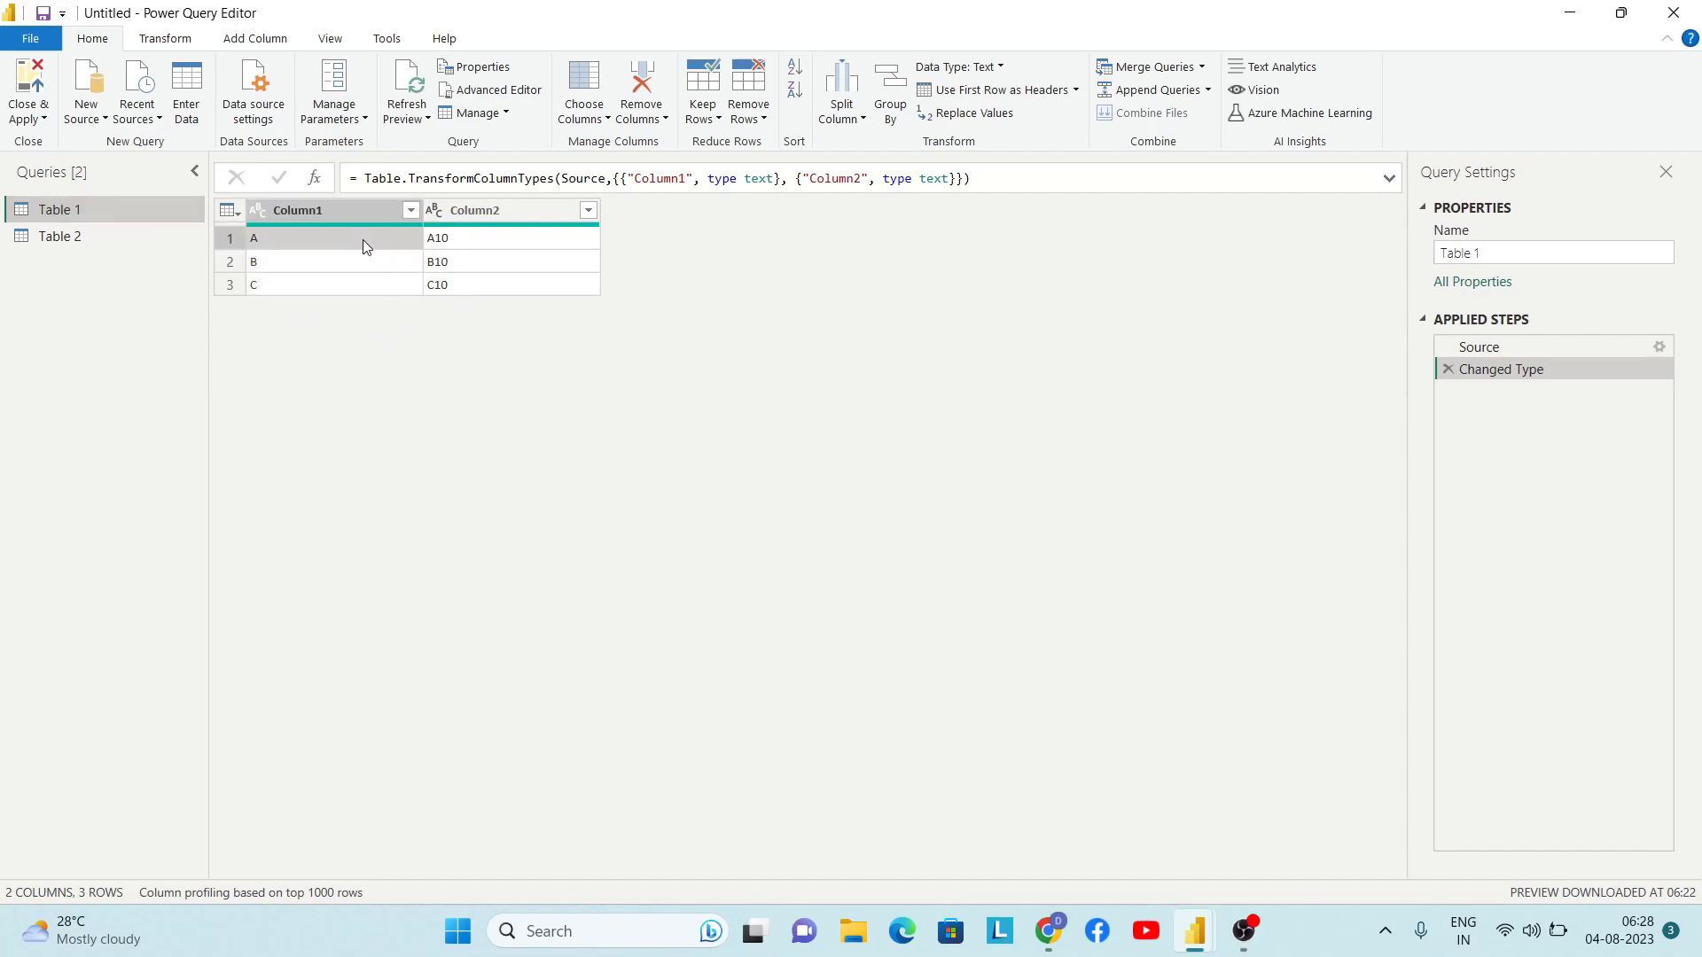
pyautogui.click(457, 246)
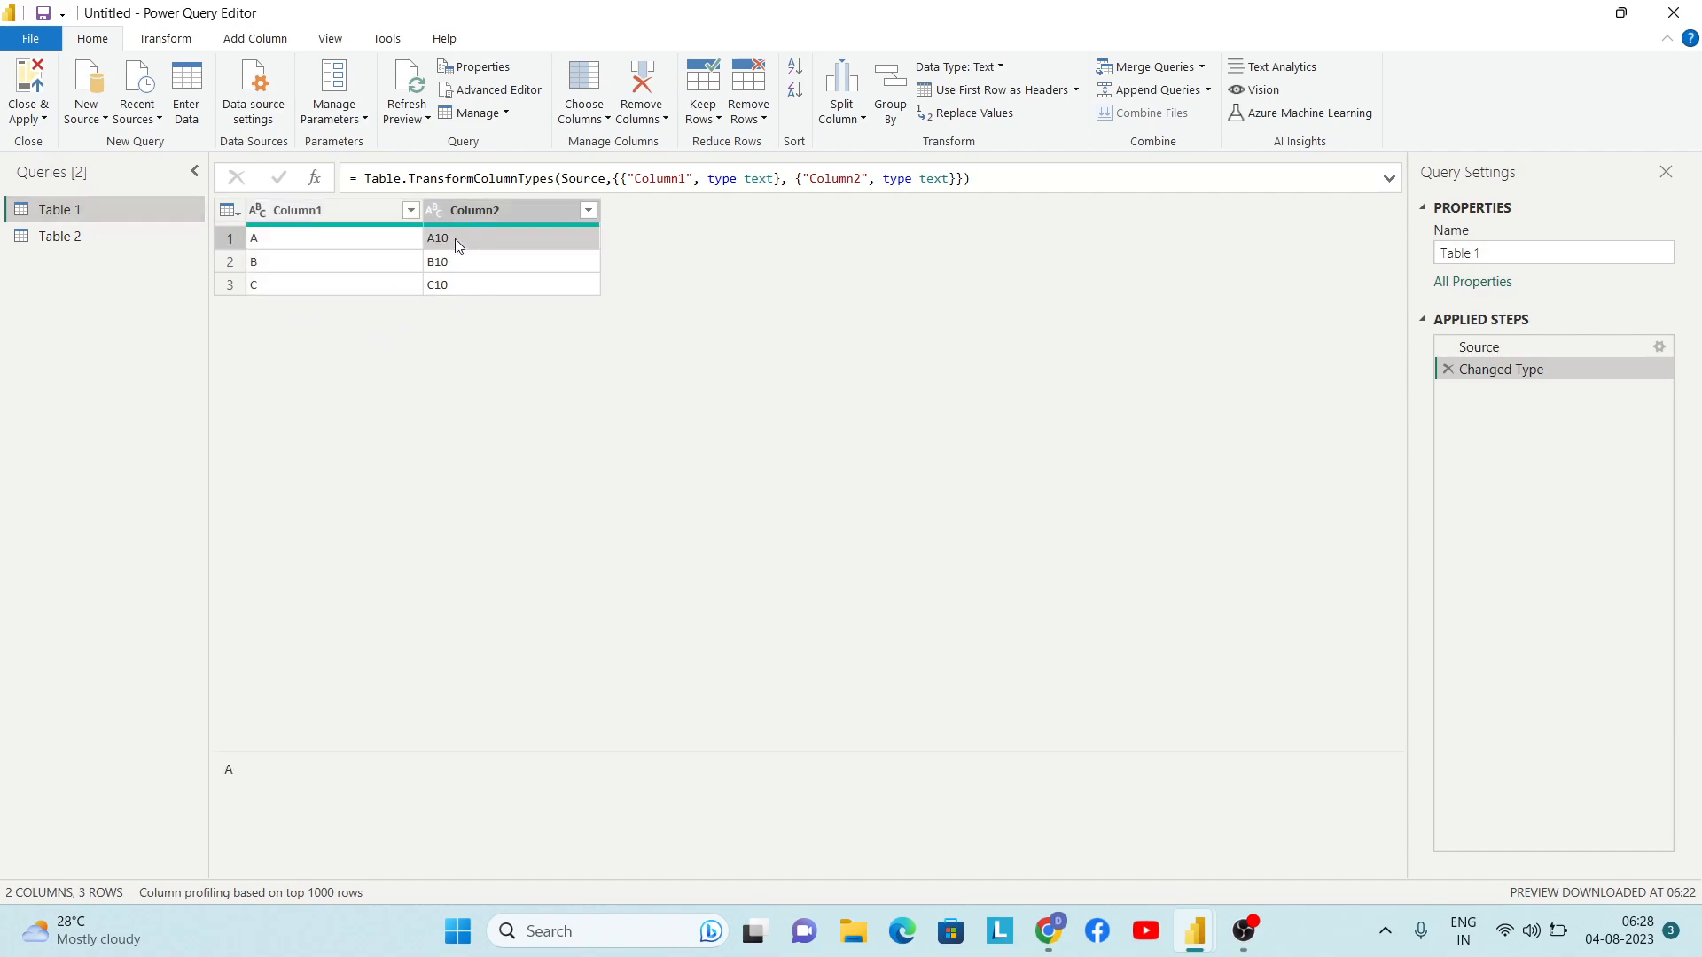
pyautogui.click(376, 262)
# Step: Examine the Column1, Column Y and Column Z headers and row values in the Table 2 query
pyautogui.click(122, 236)
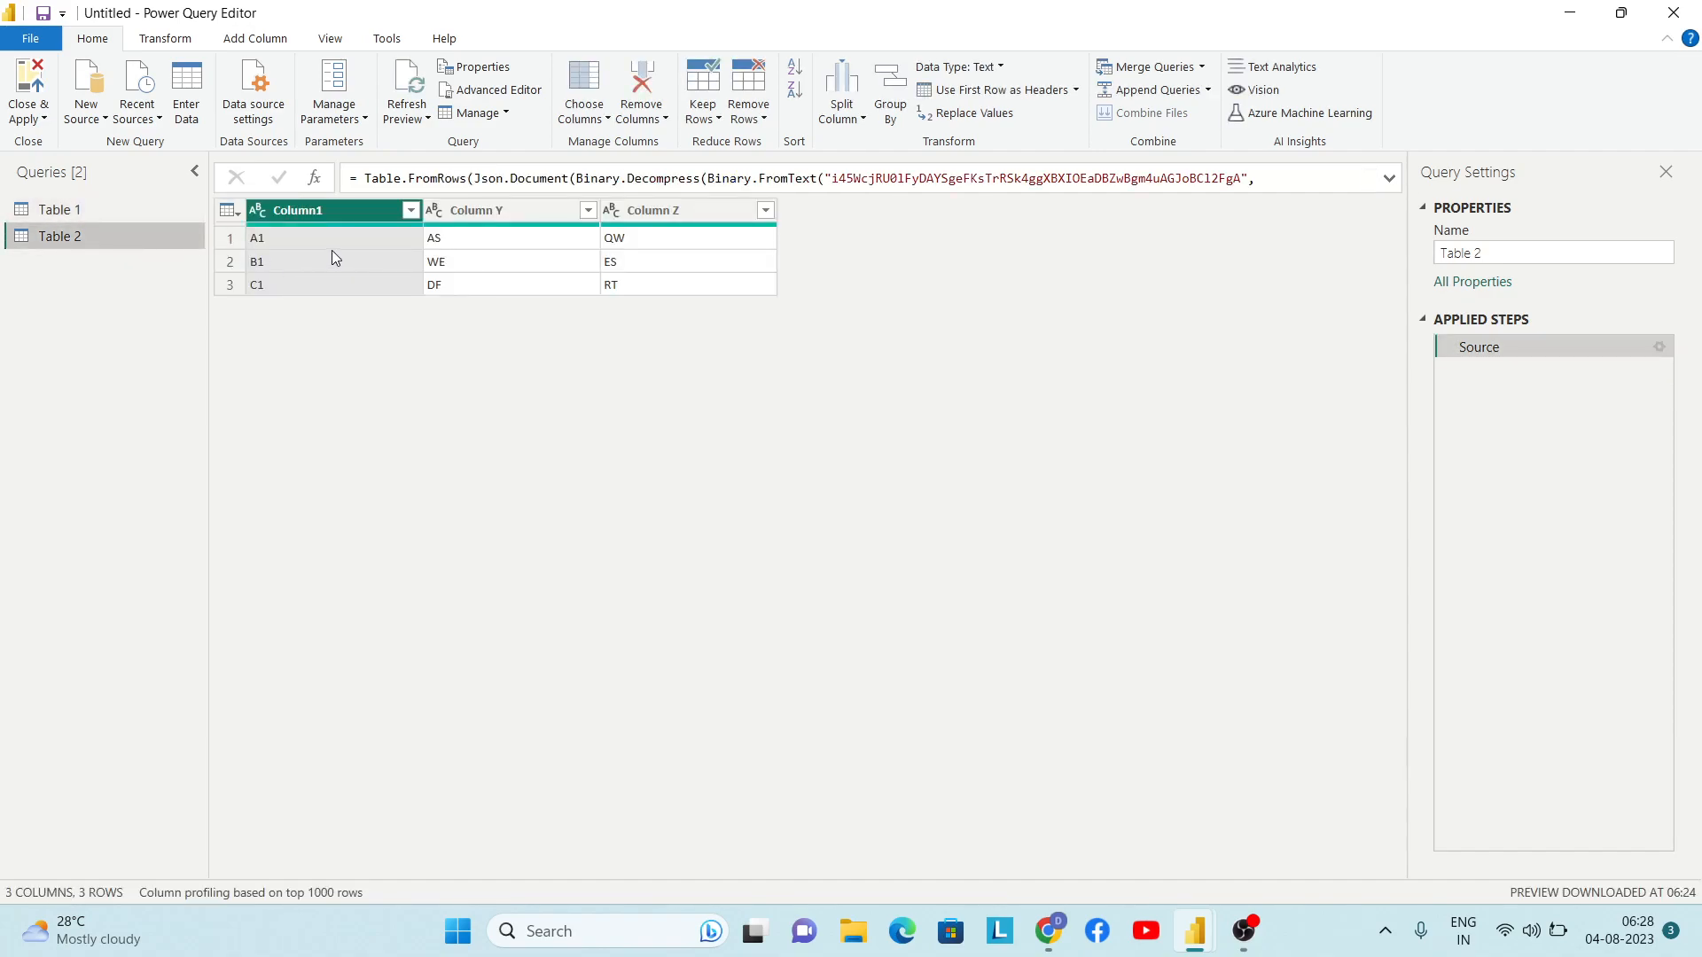
pyautogui.click(339, 206)
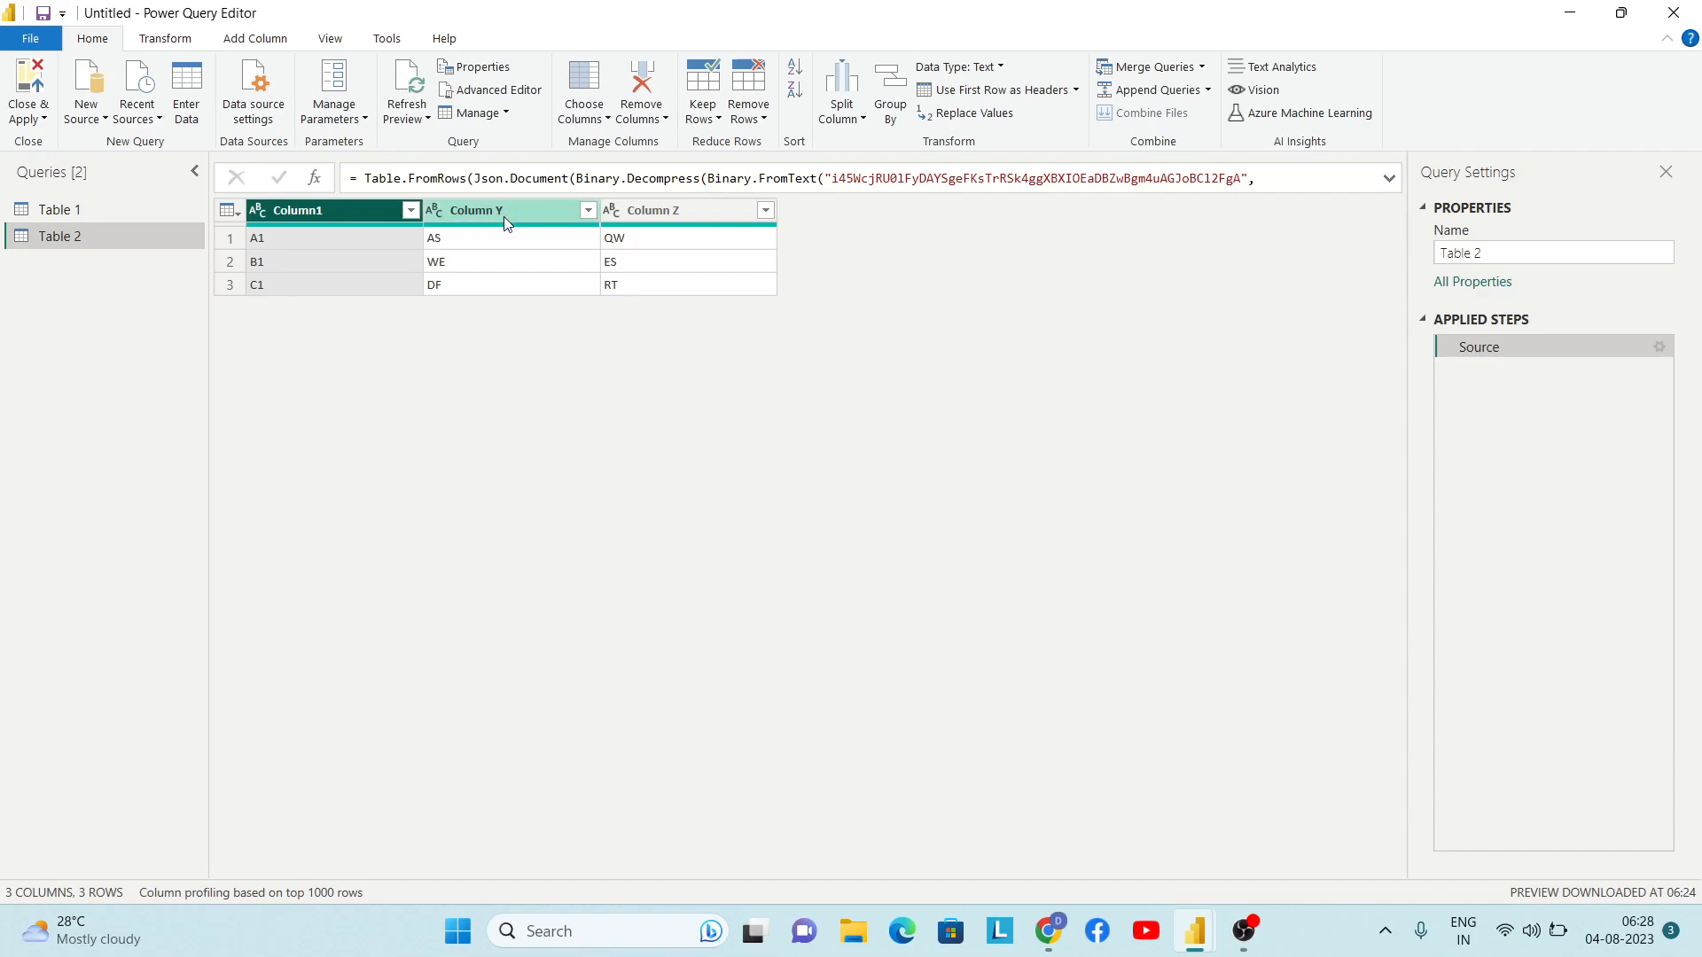
pyautogui.click(503, 216)
pyautogui.click(734, 205)
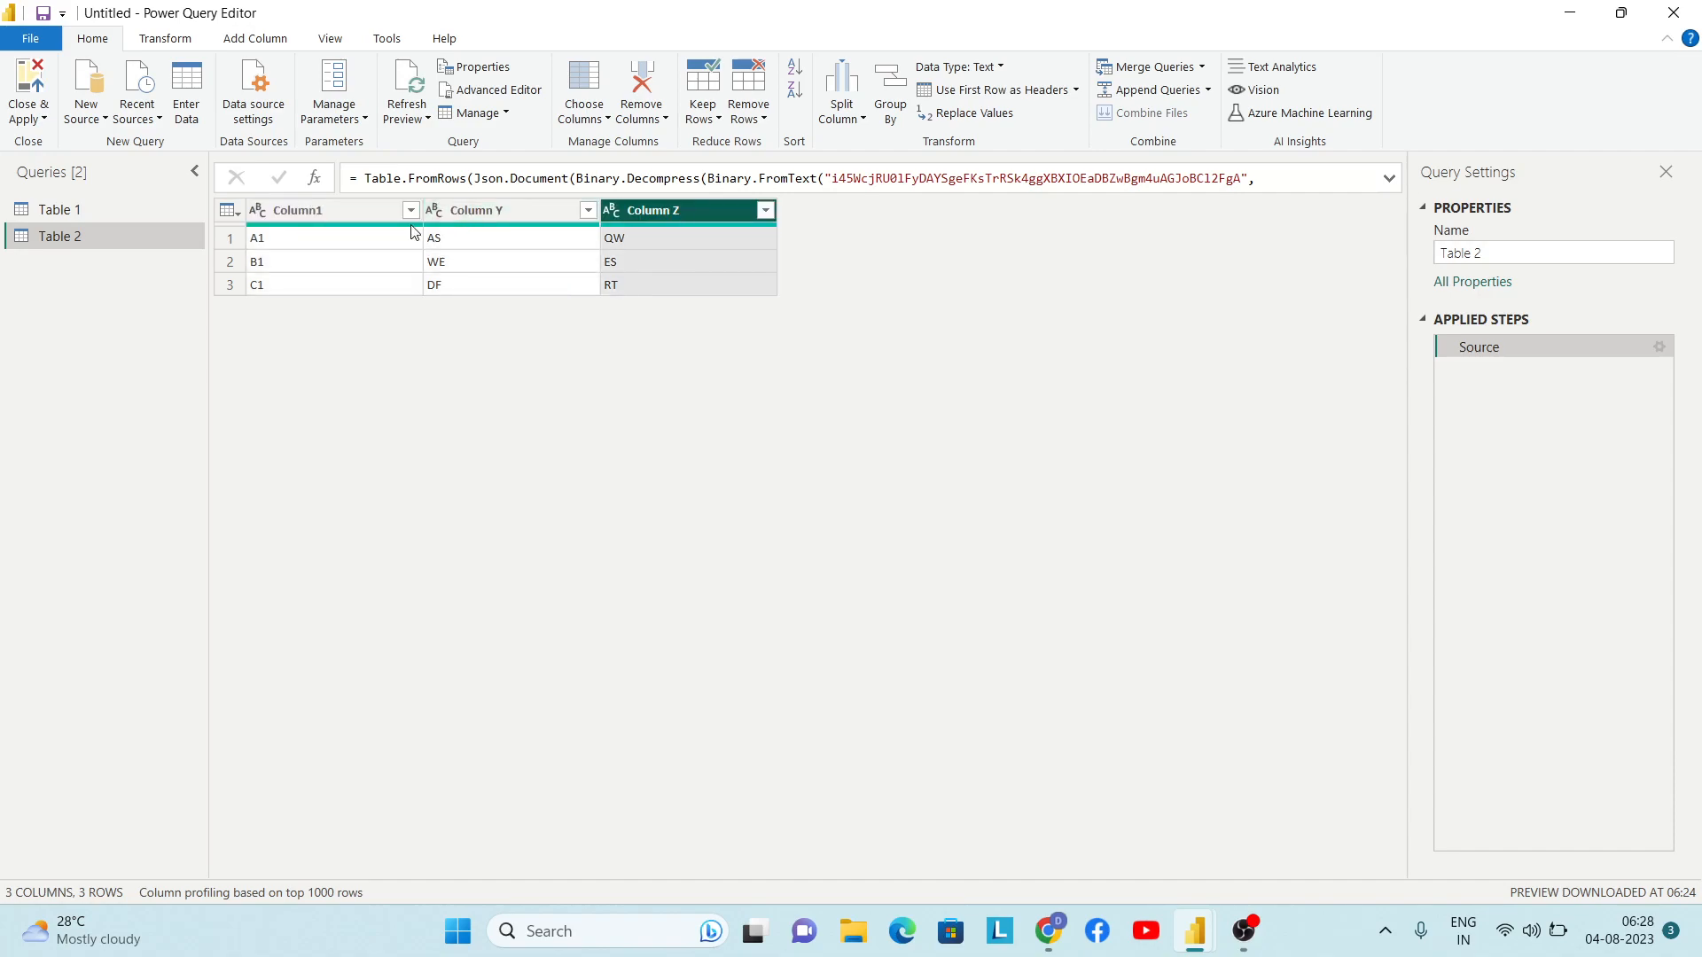
pyautogui.click(370, 238)
pyautogui.click(494, 248)
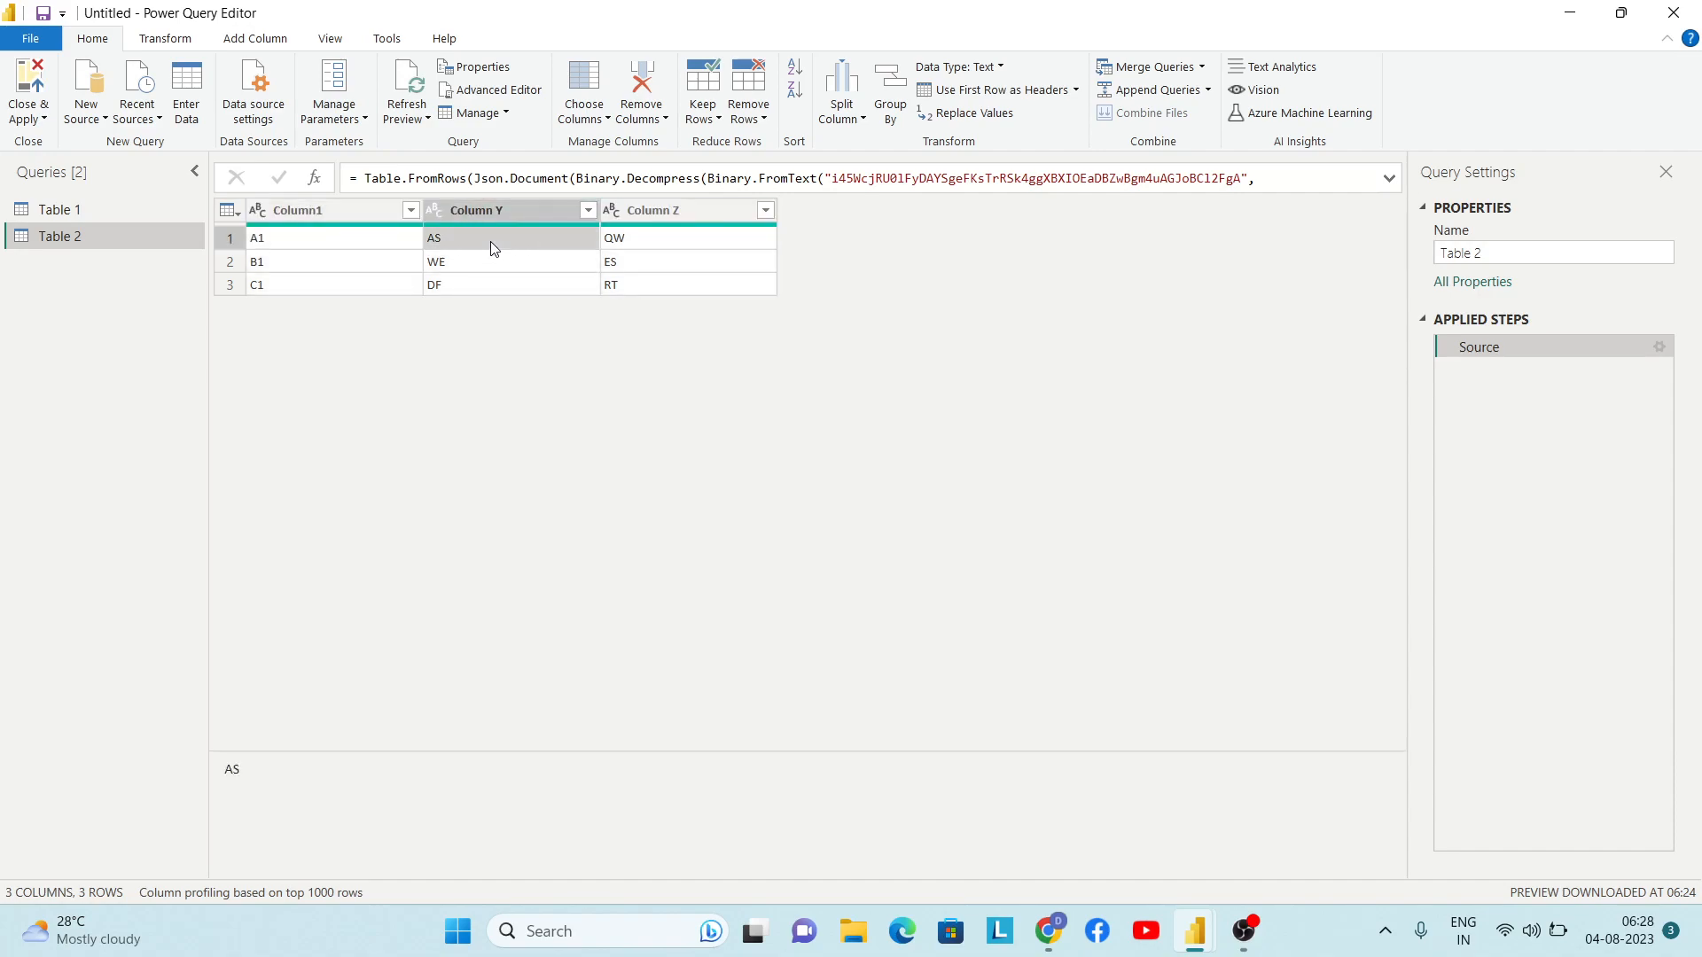
pyautogui.click(636, 241)
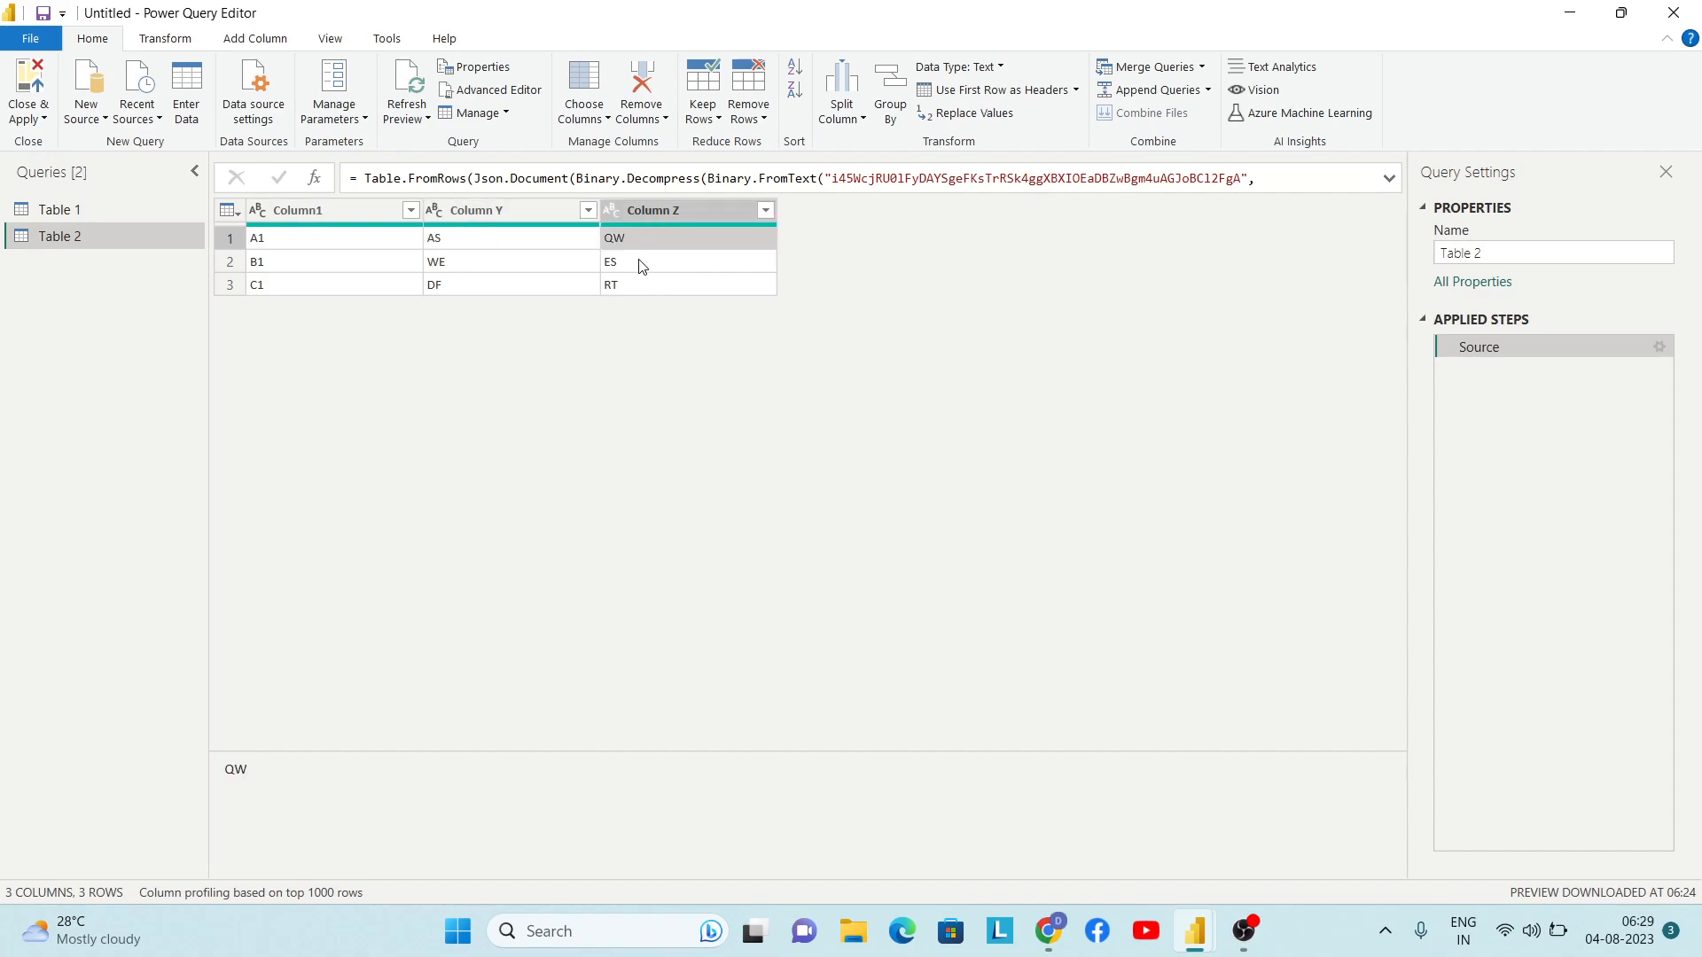
pyautogui.click(642, 266)
pyautogui.click(322, 262)
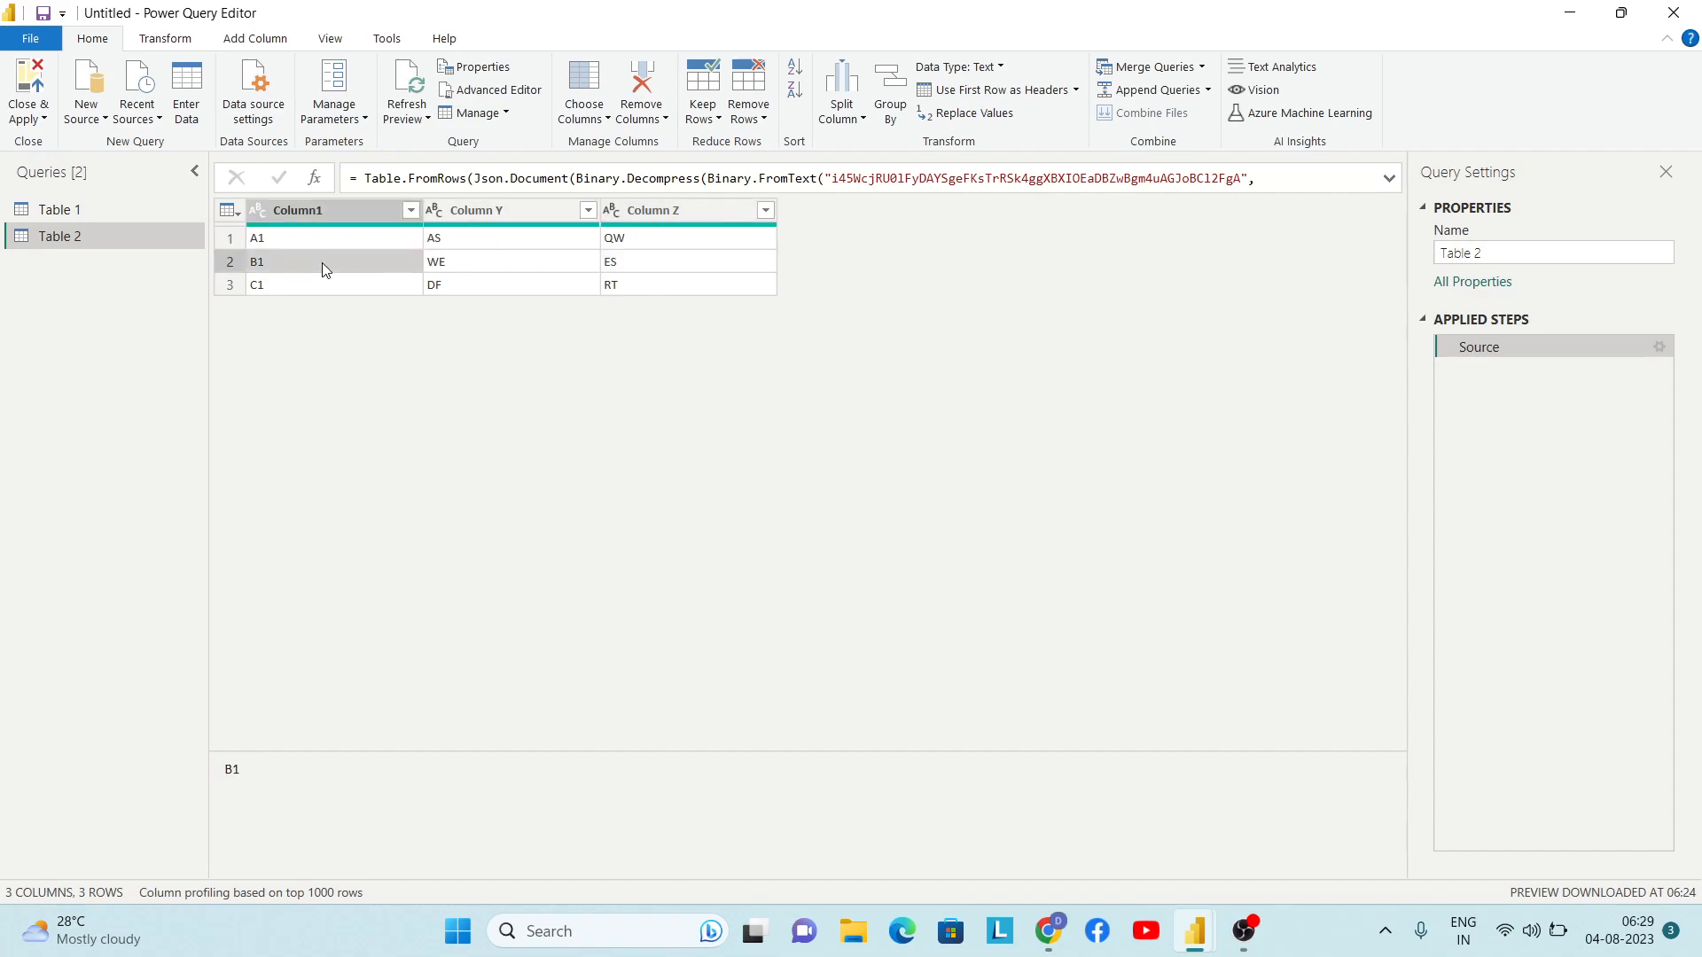
# Step: Append Table 1 and Table 2 as a new query, with Table 1 first and Table 2 second
pyautogui.click(89, 211)
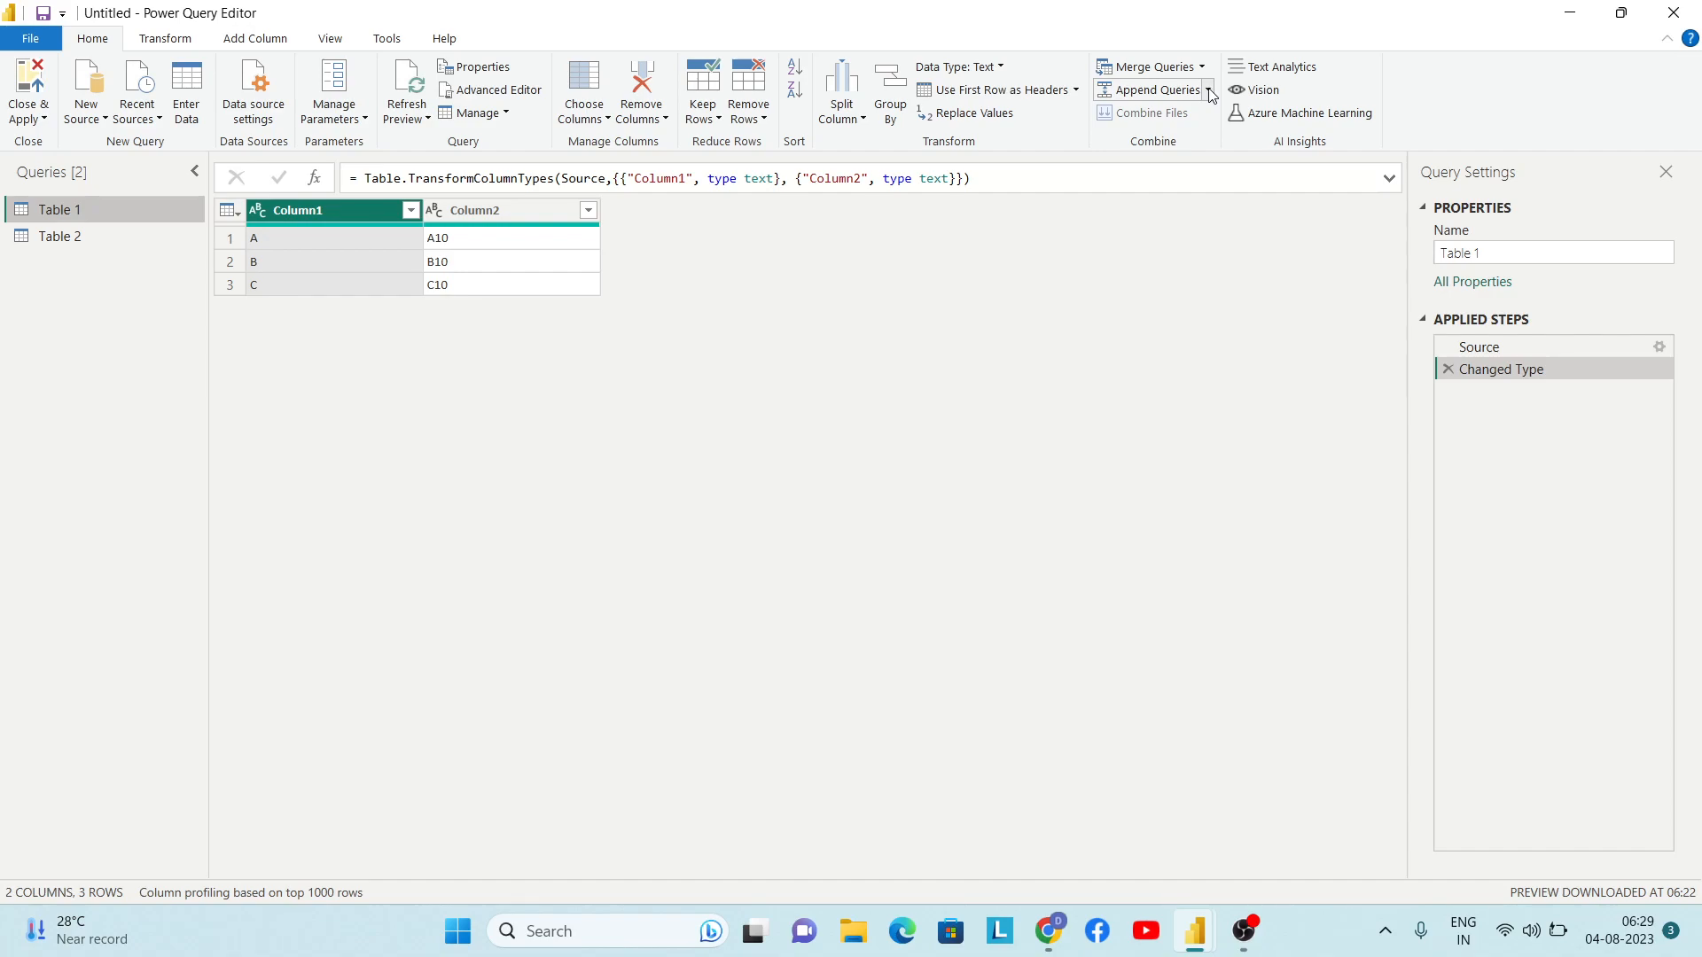
pyautogui.click(1209, 90)
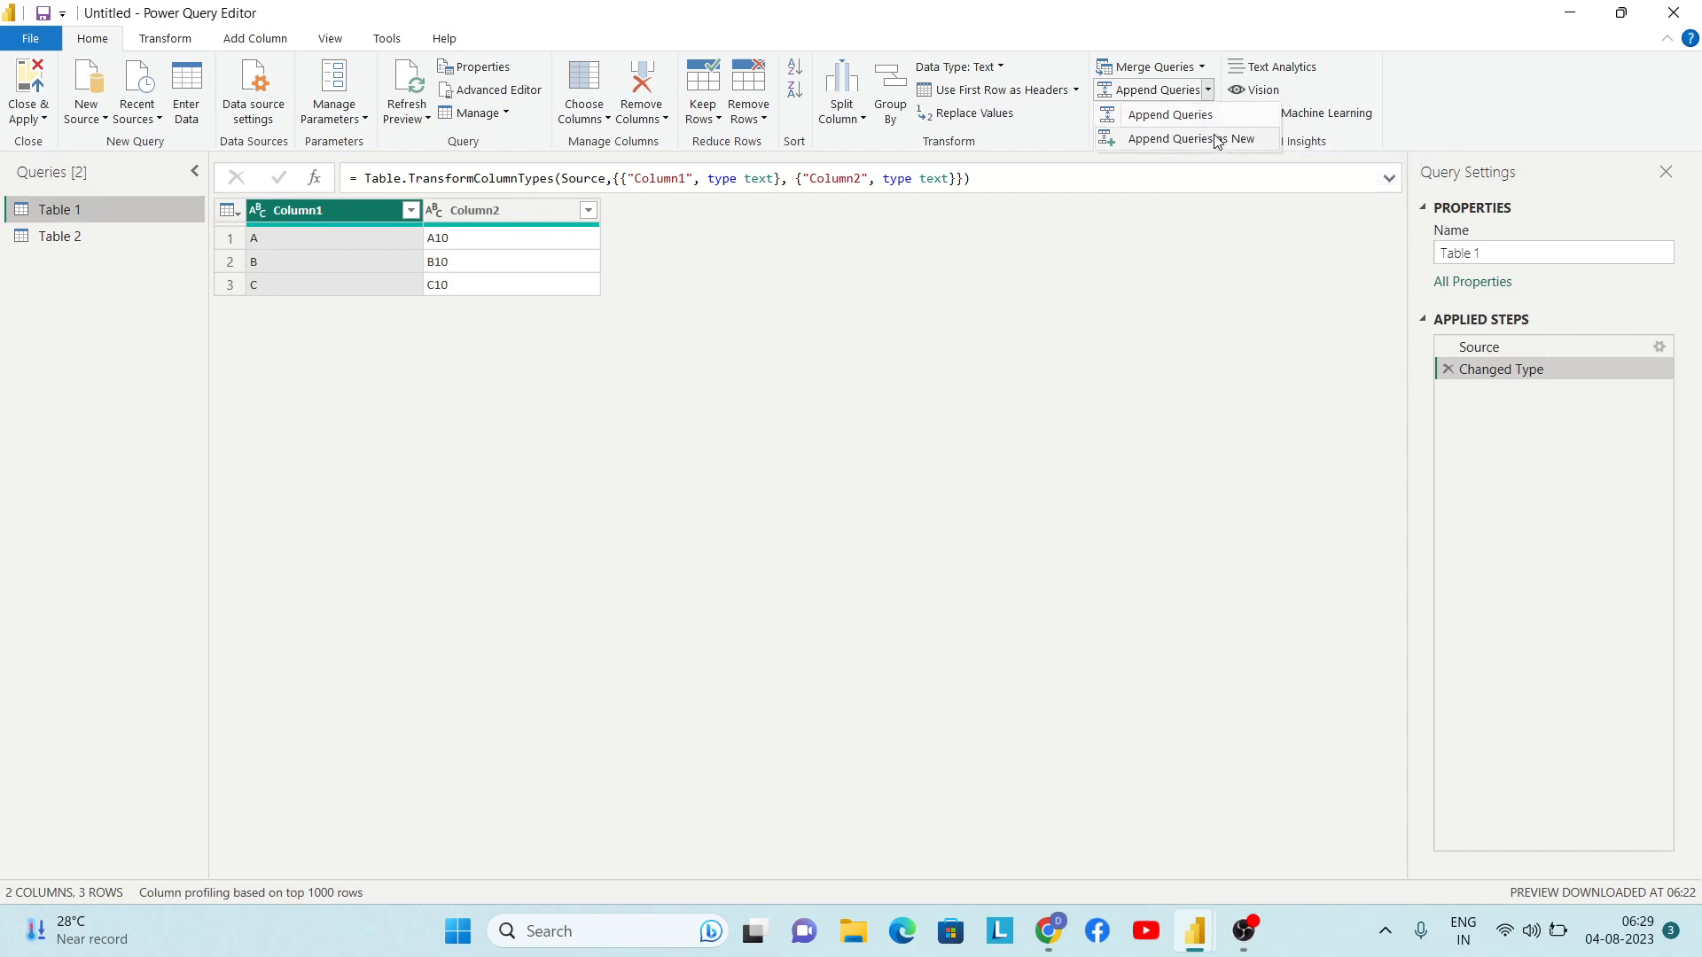
pyautogui.click(1258, 139)
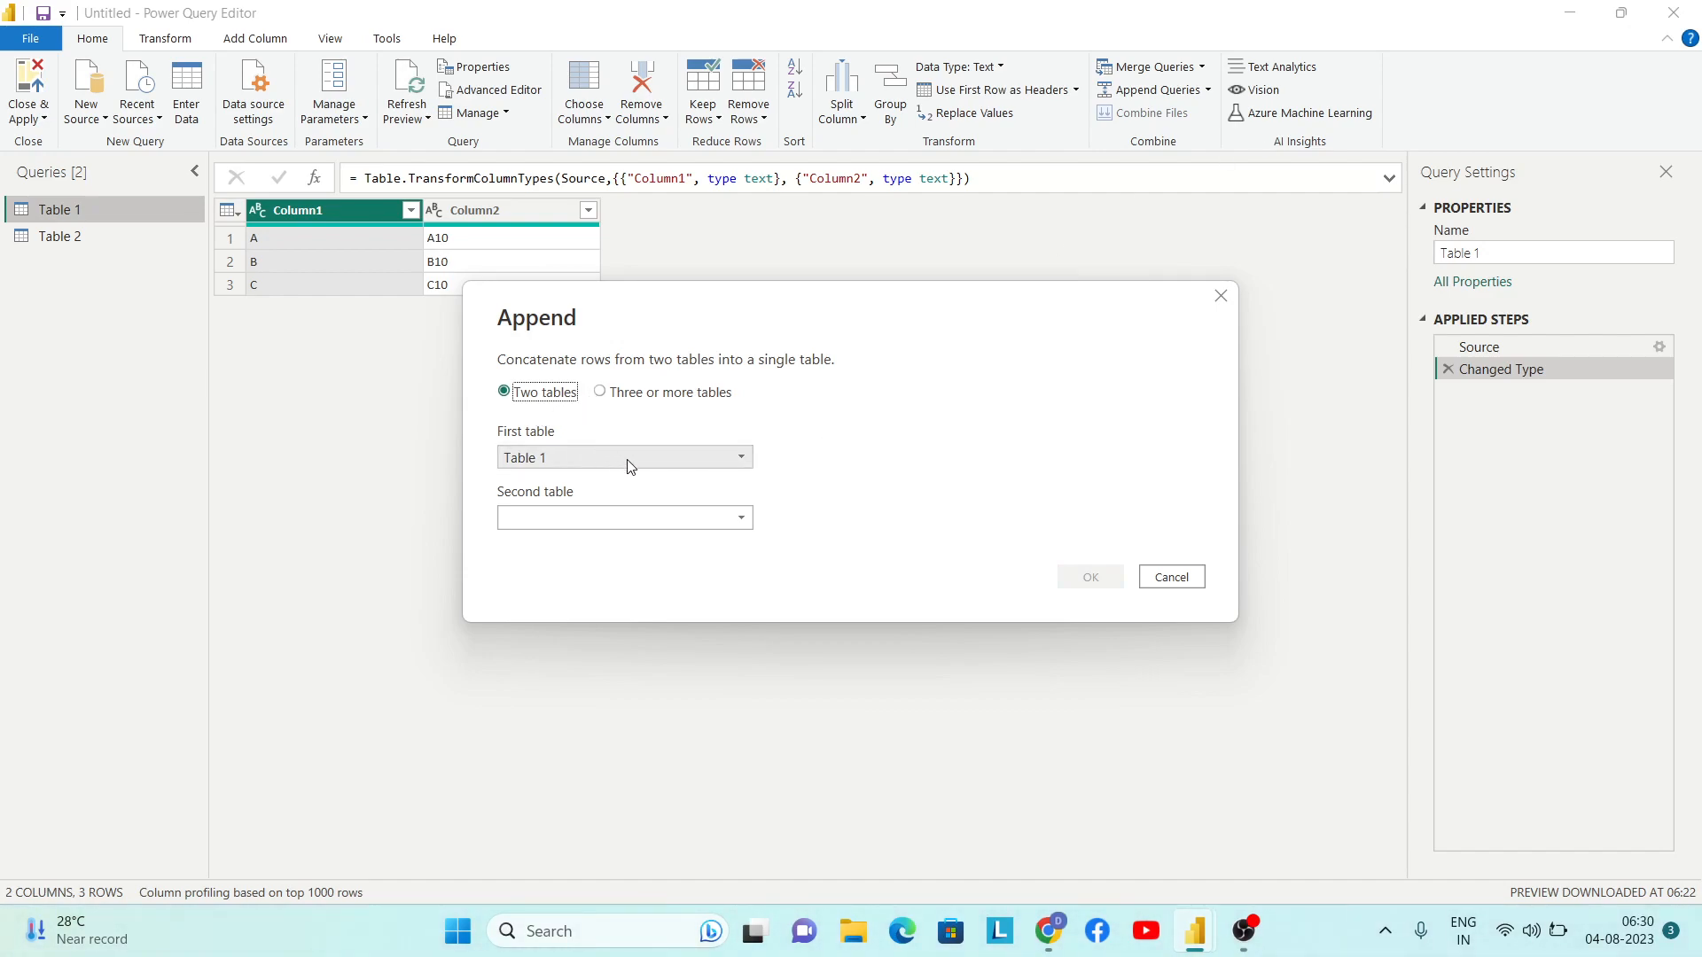
pyautogui.click(656, 524)
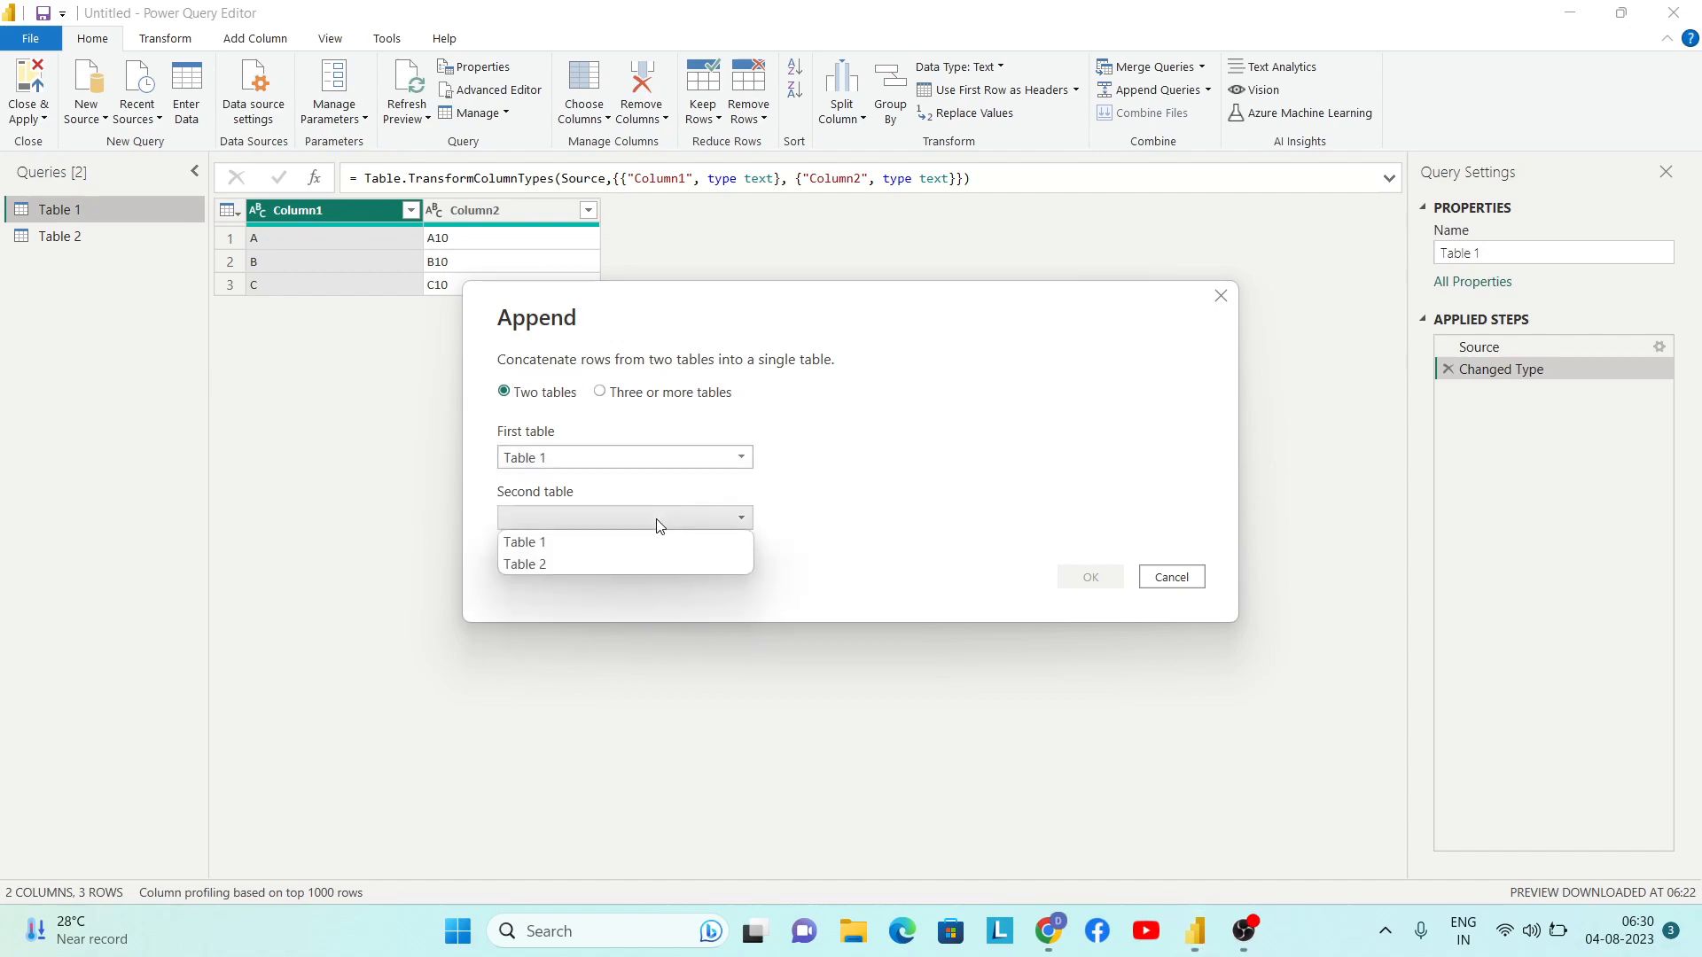
pyautogui.click(568, 565)
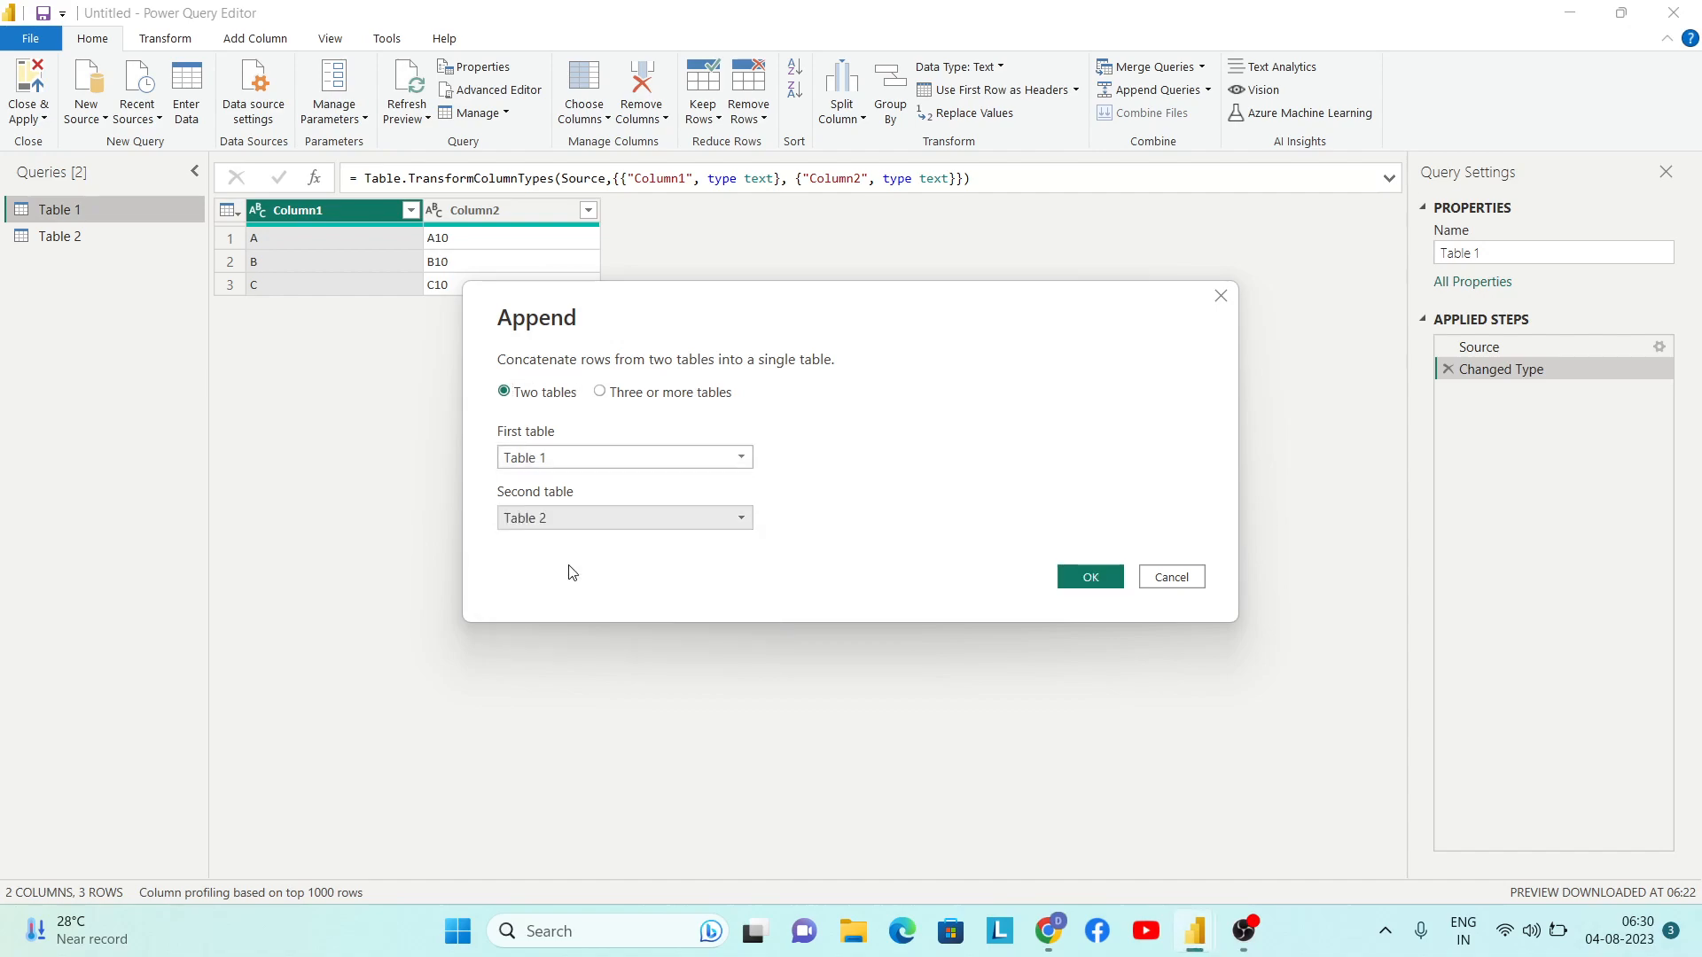
pyautogui.click(1091, 578)
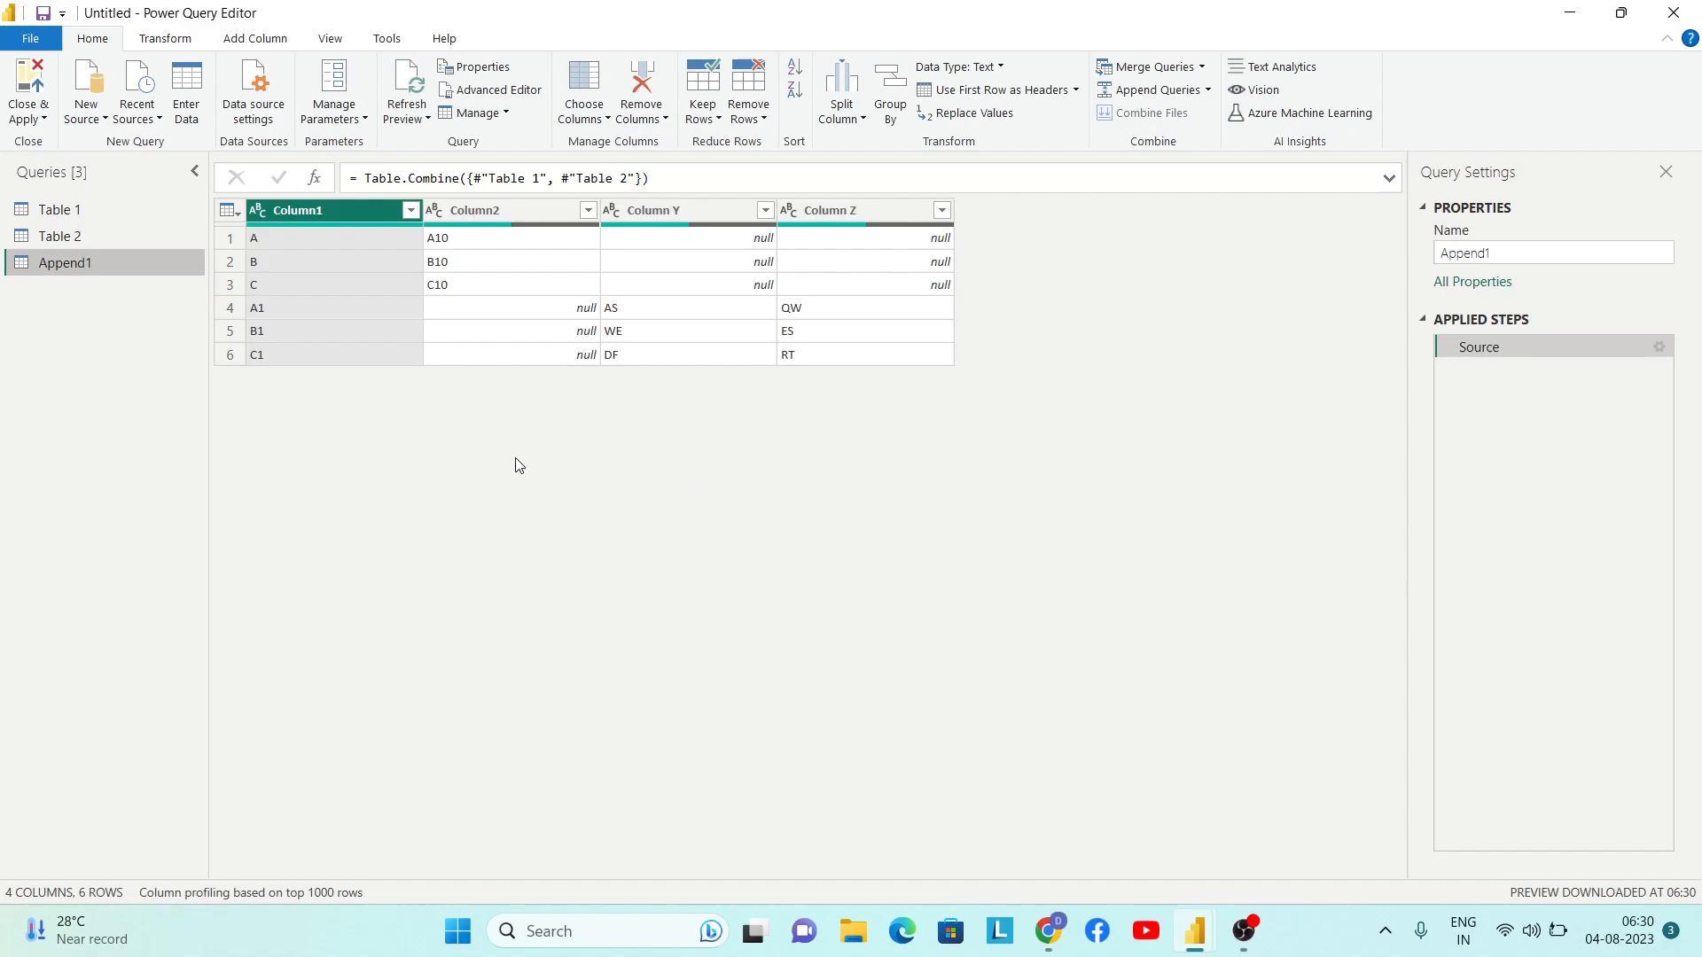
# Step: Compare the Column1 values of the appended query with the Column1 values in Table 1 and Table 2
pyautogui.click(312, 234)
pyautogui.click(310, 262)
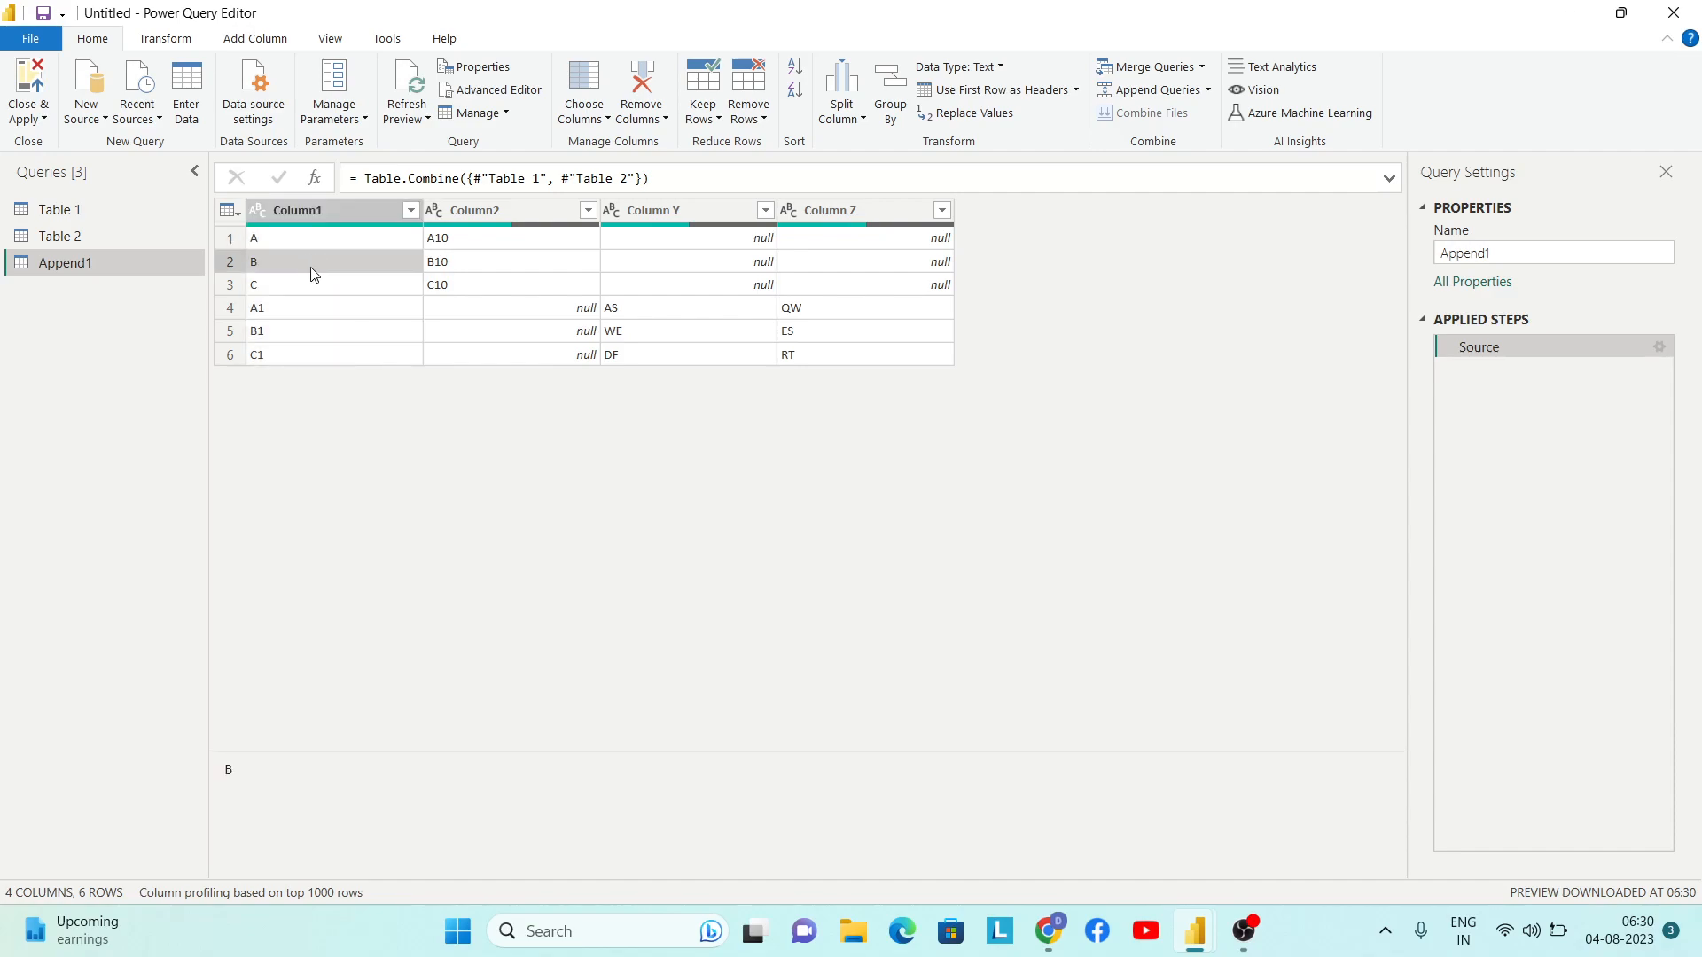
pyautogui.click(305, 285)
pyautogui.click(310, 317)
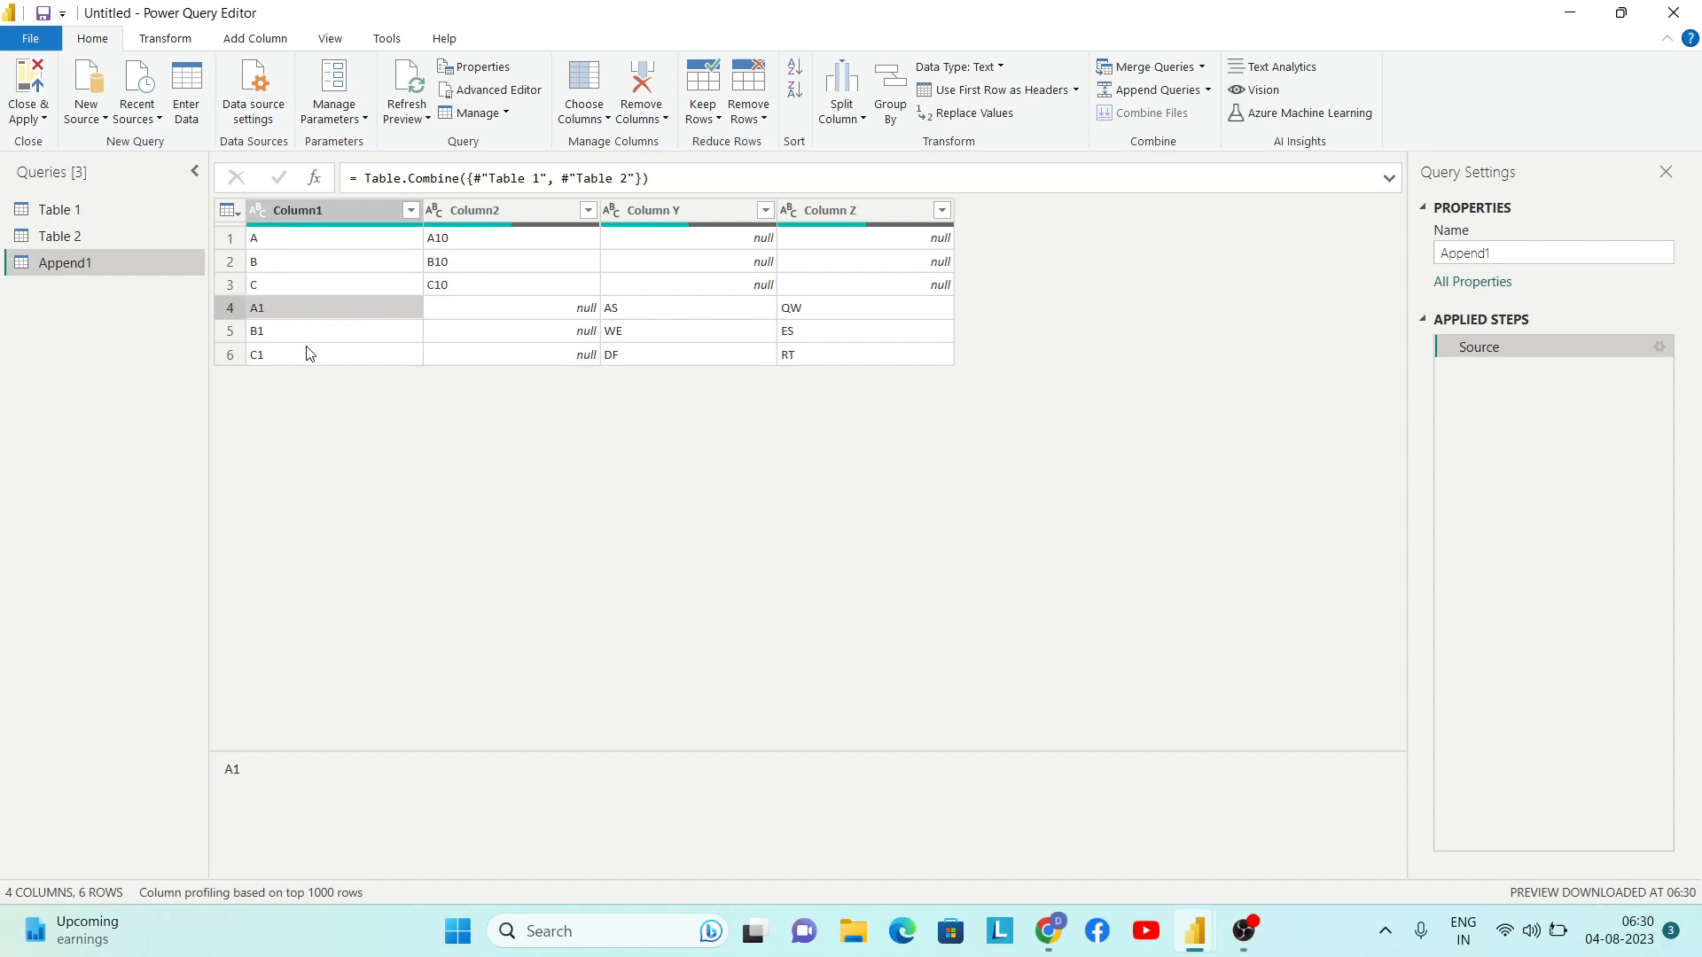
pyautogui.click(146, 211)
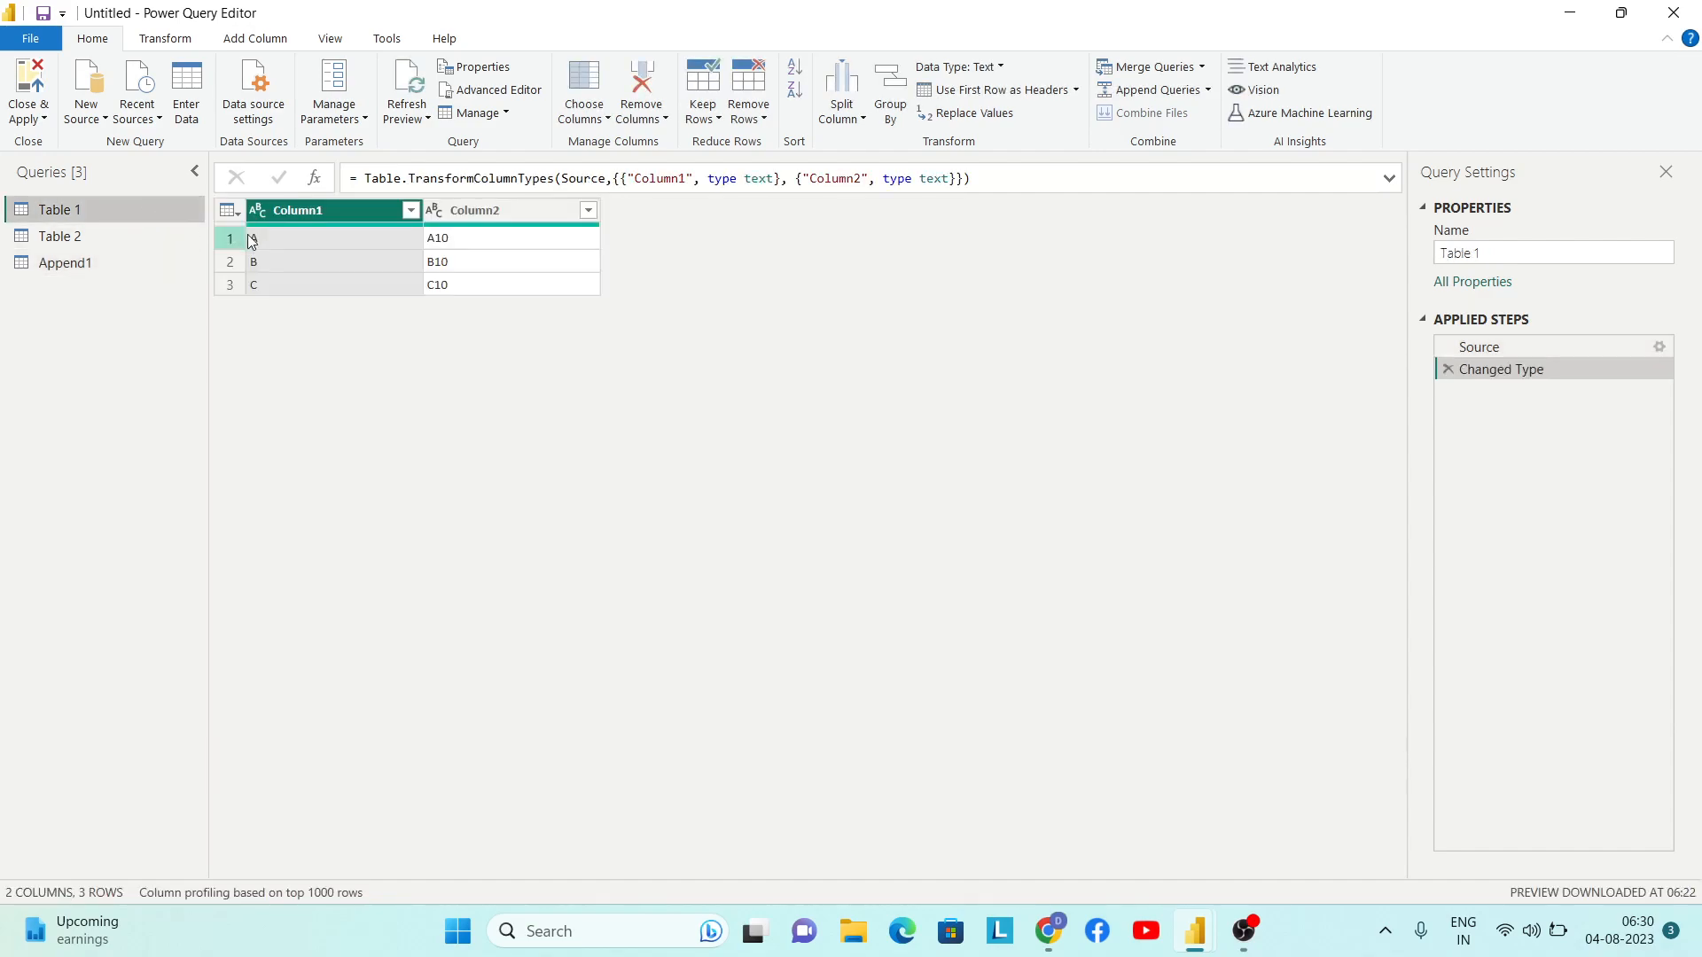
pyautogui.click(300, 236)
pyautogui.click(306, 260)
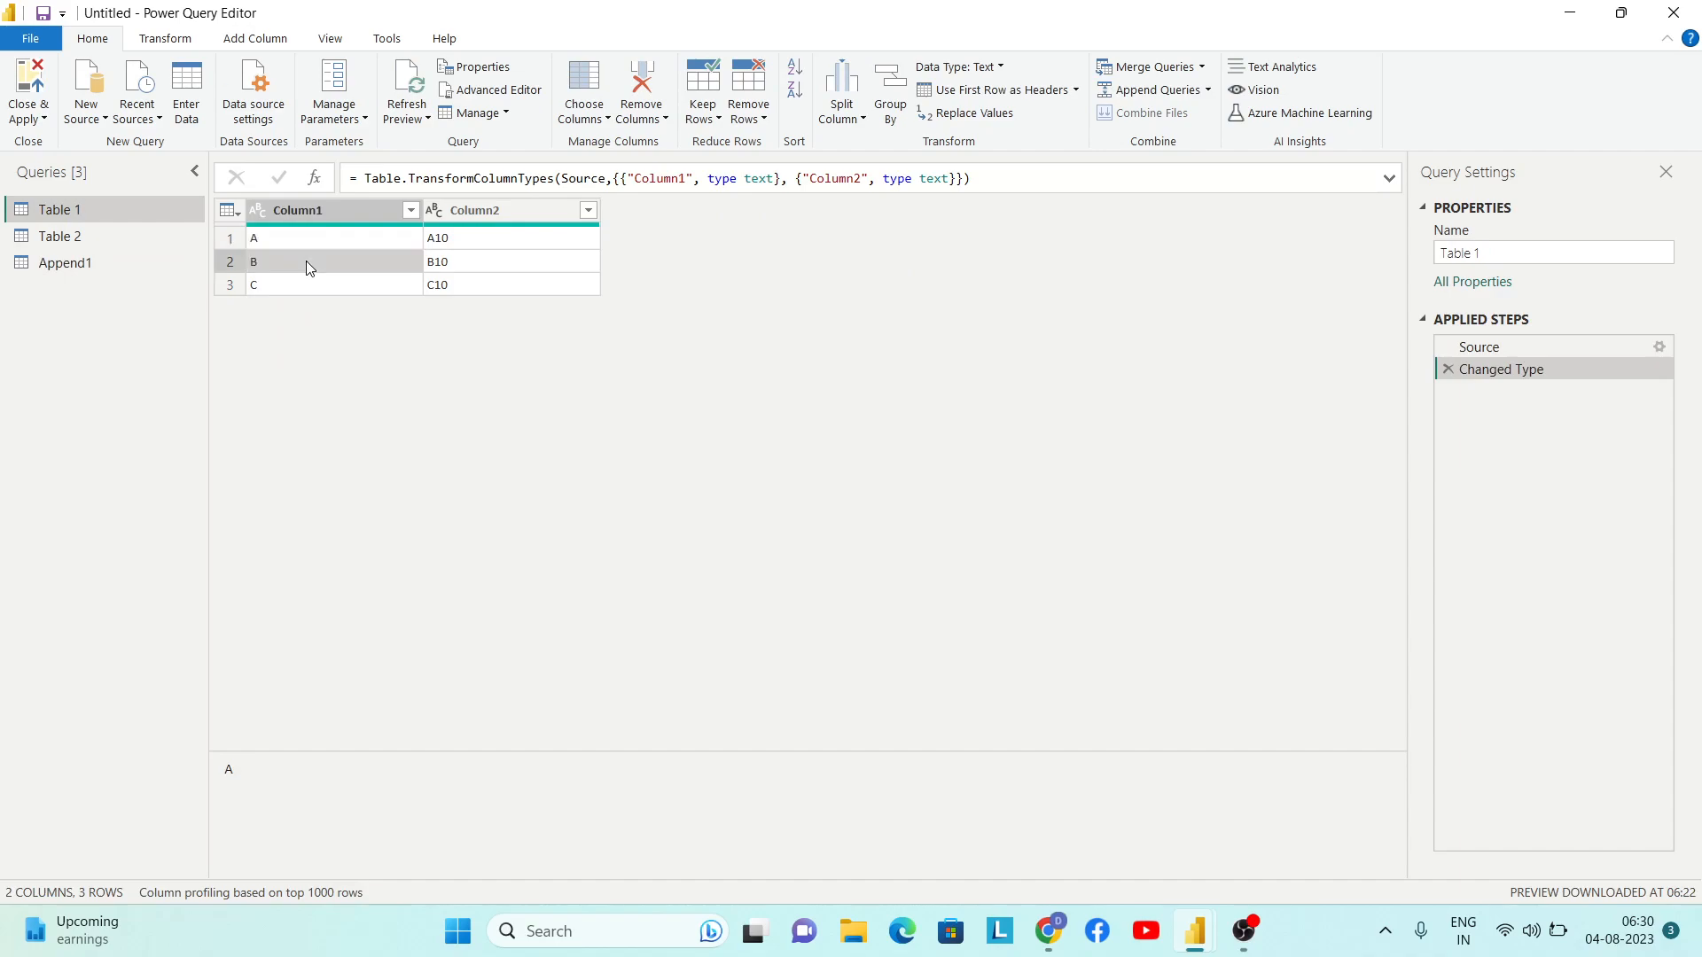
pyautogui.click(317, 293)
pyautogui.click(126, 232)
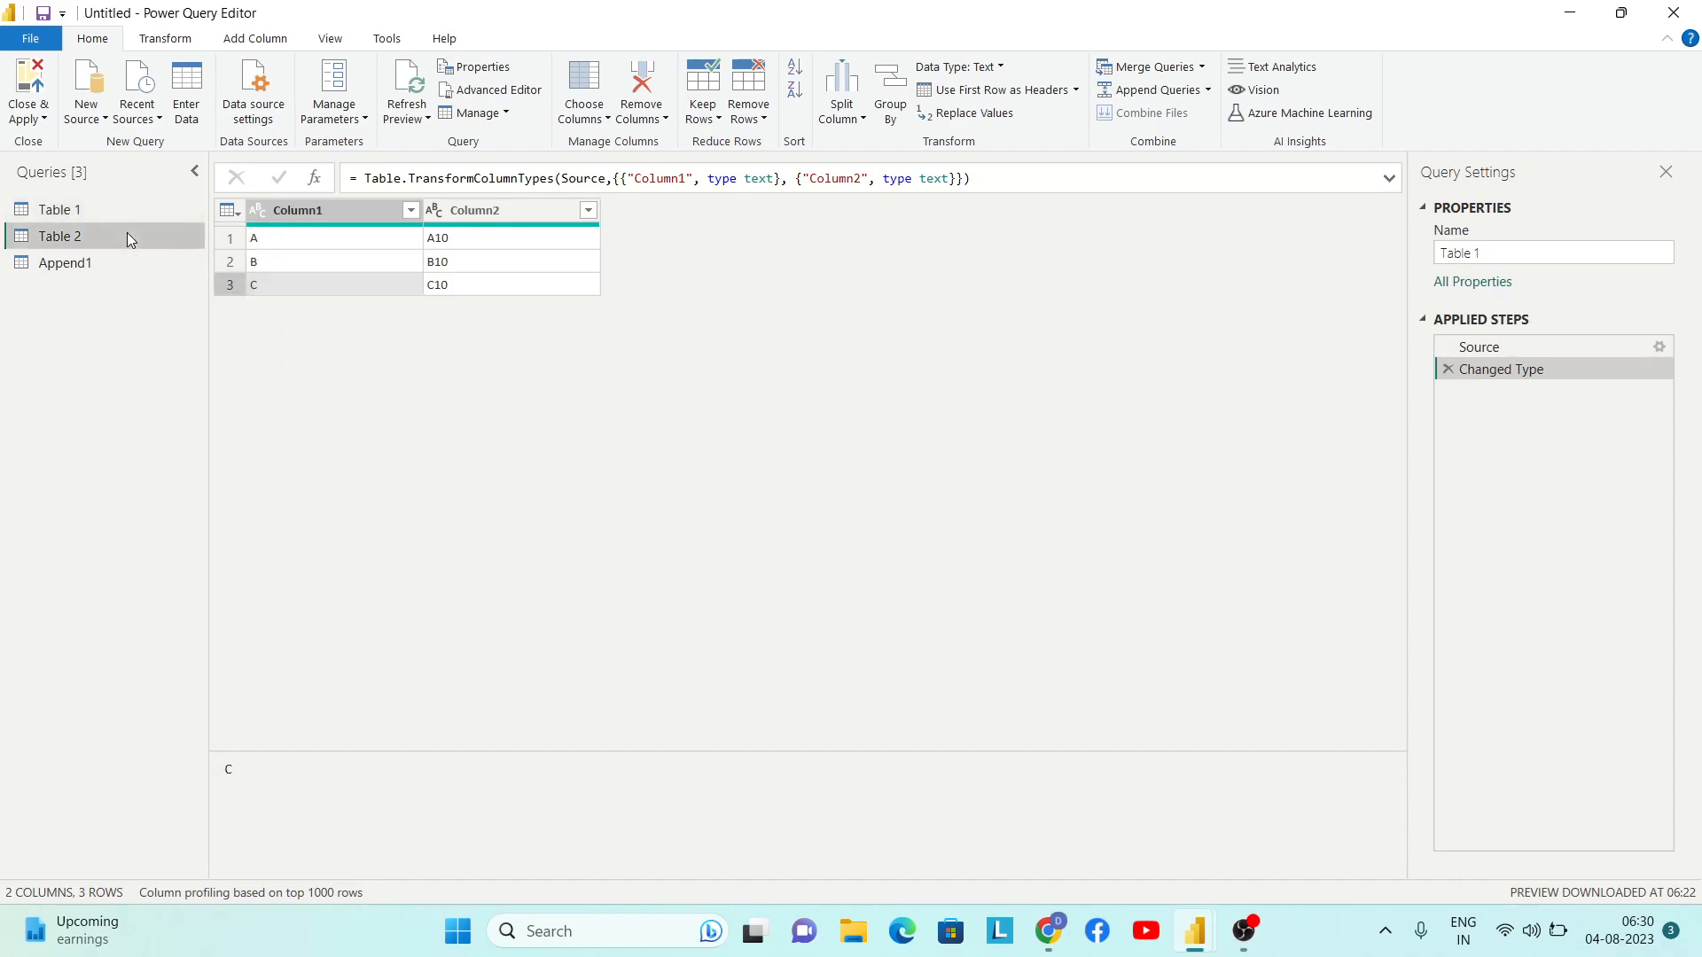
pyautogui.click(338, 238)
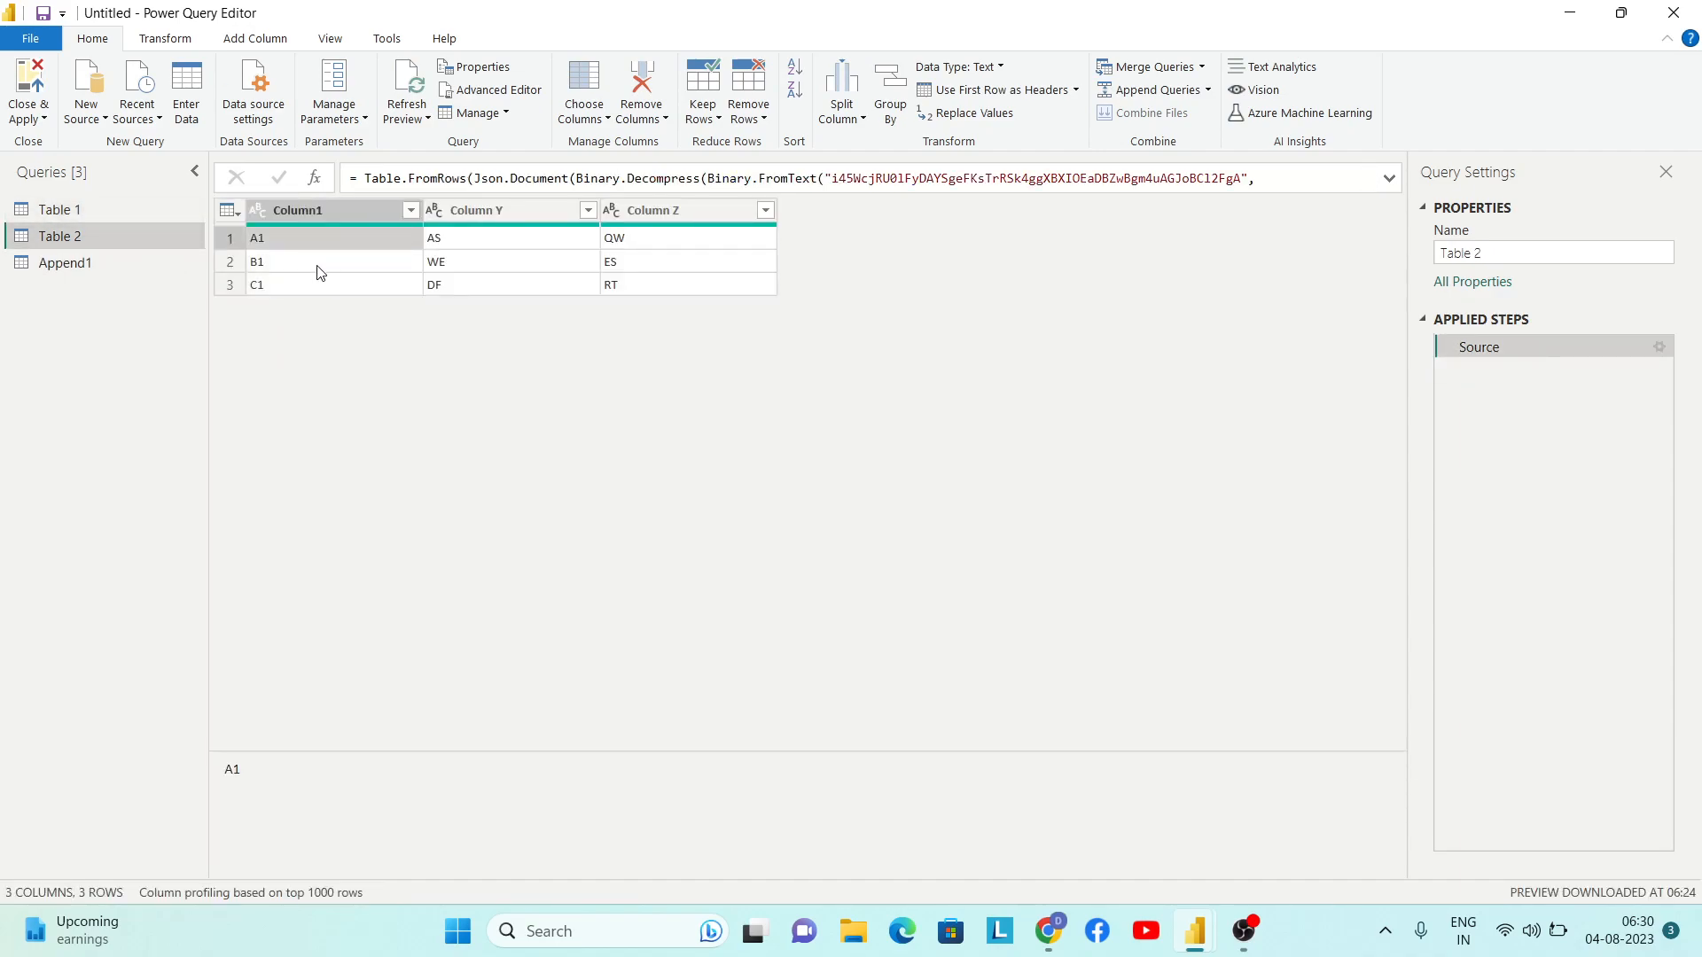
pyautogui.click(320, 270)
pyautogui.click(310, 284)
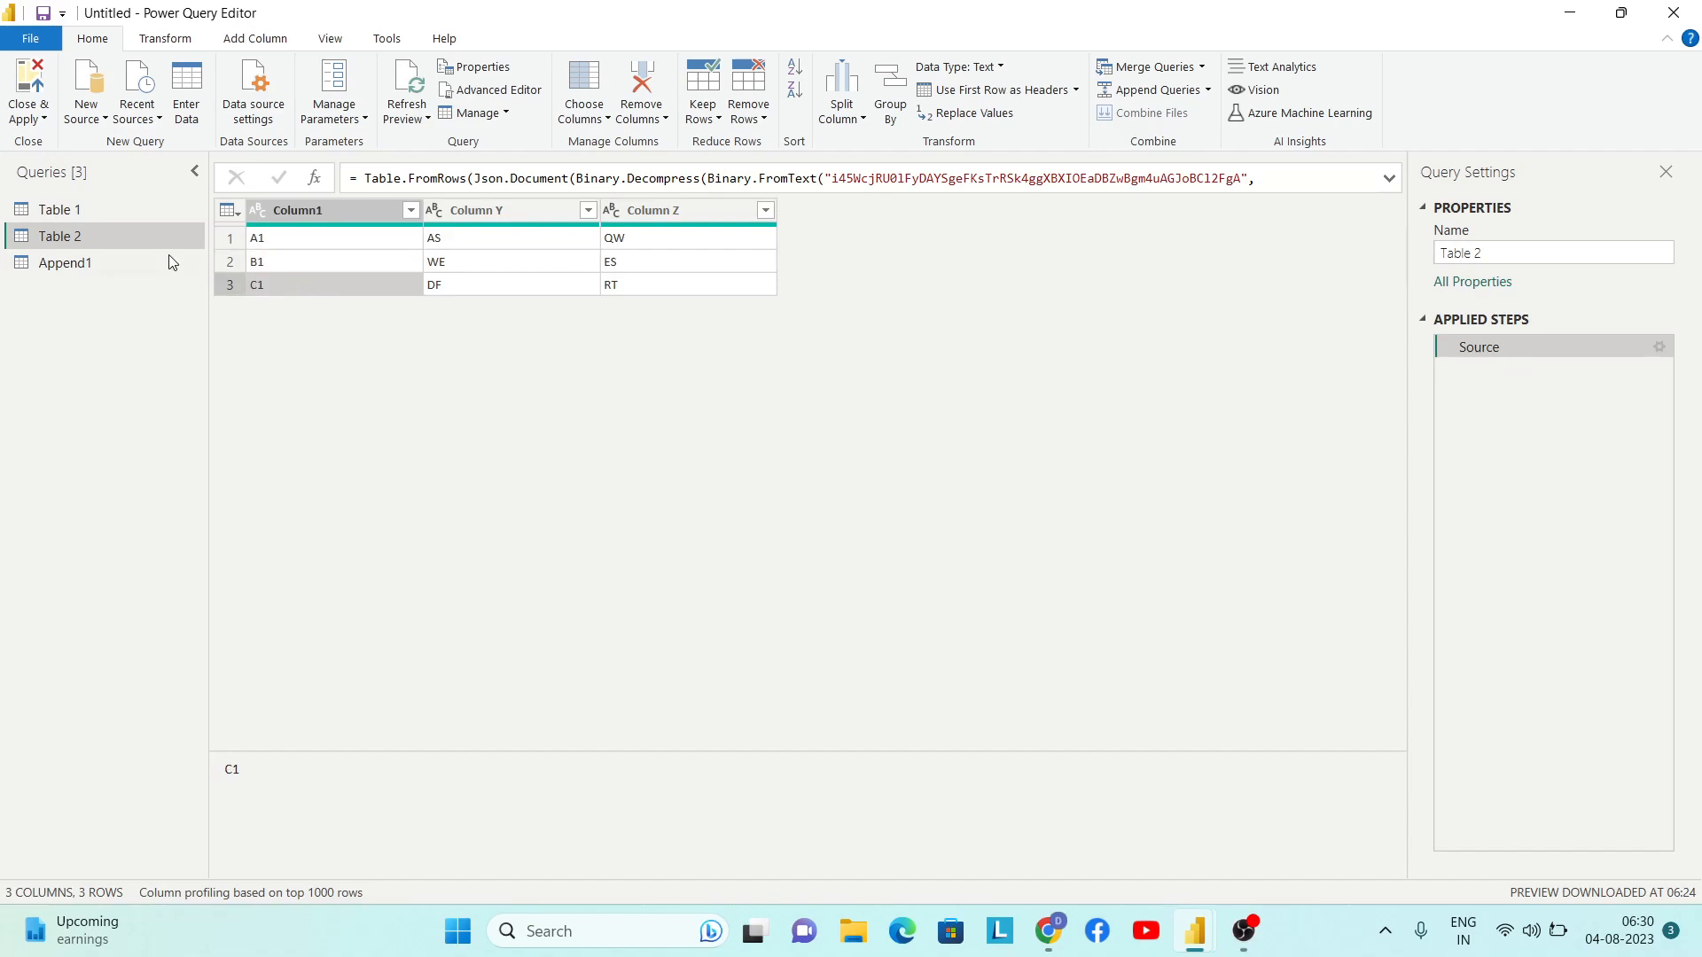
# Step: Return to the appended query and examine Column2 in the rows that come from Table 2
pyautogui.click(110, 269)
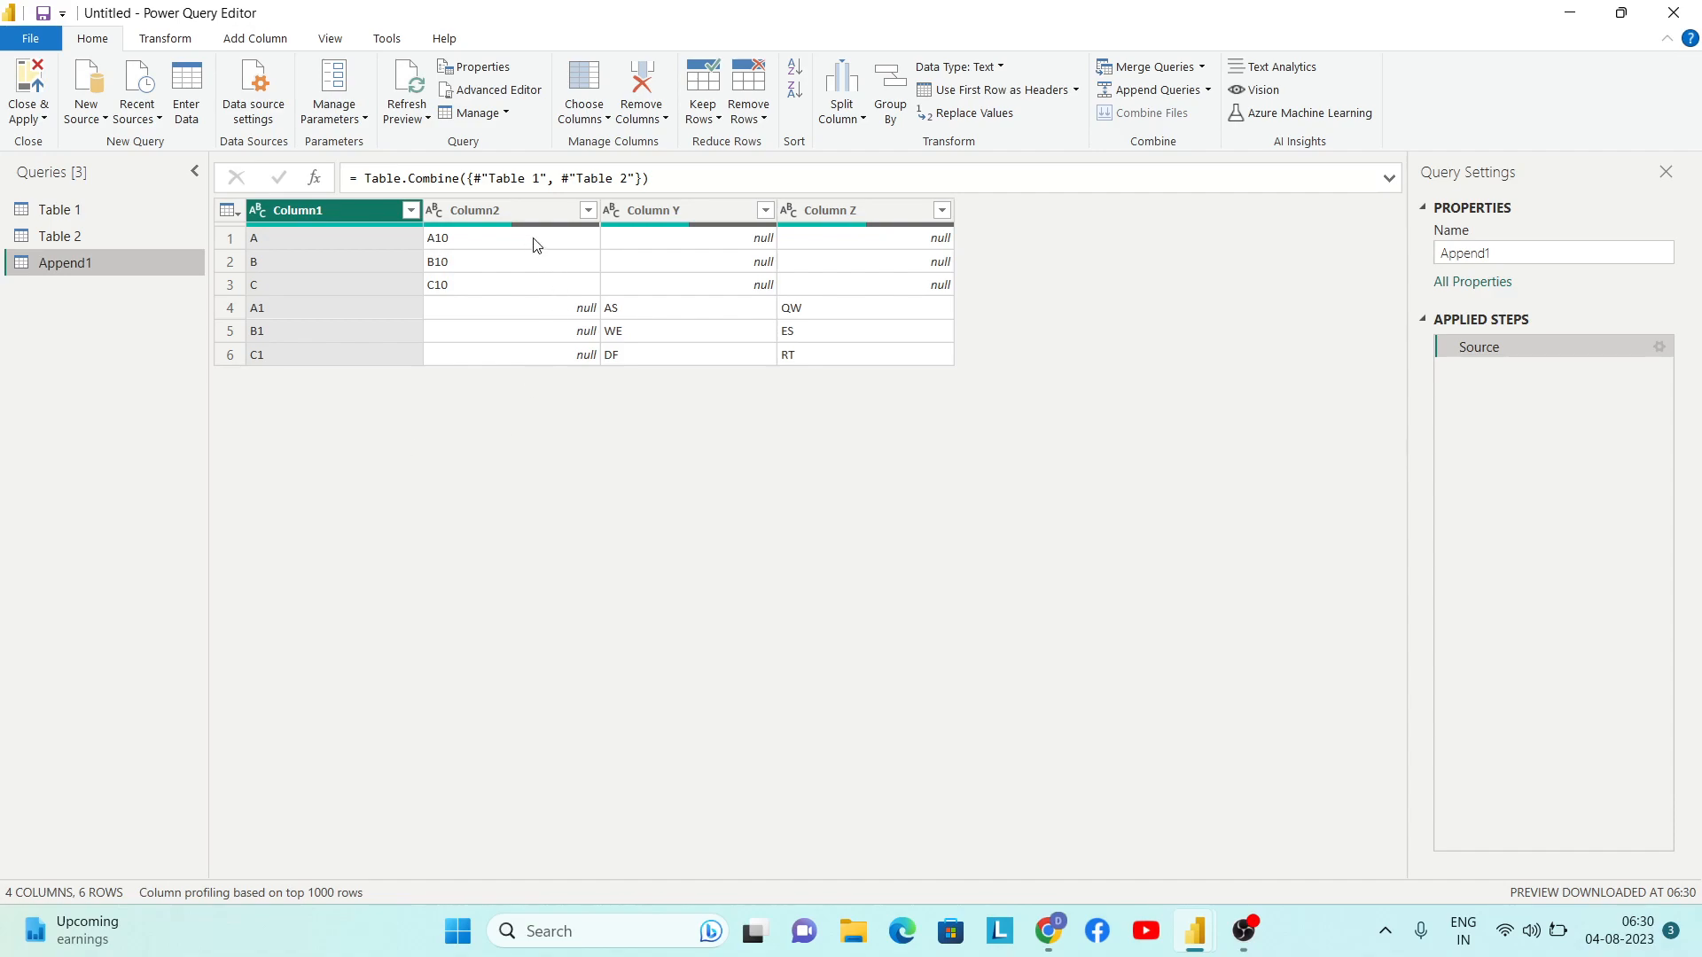
pyautogui.click(523, 213)
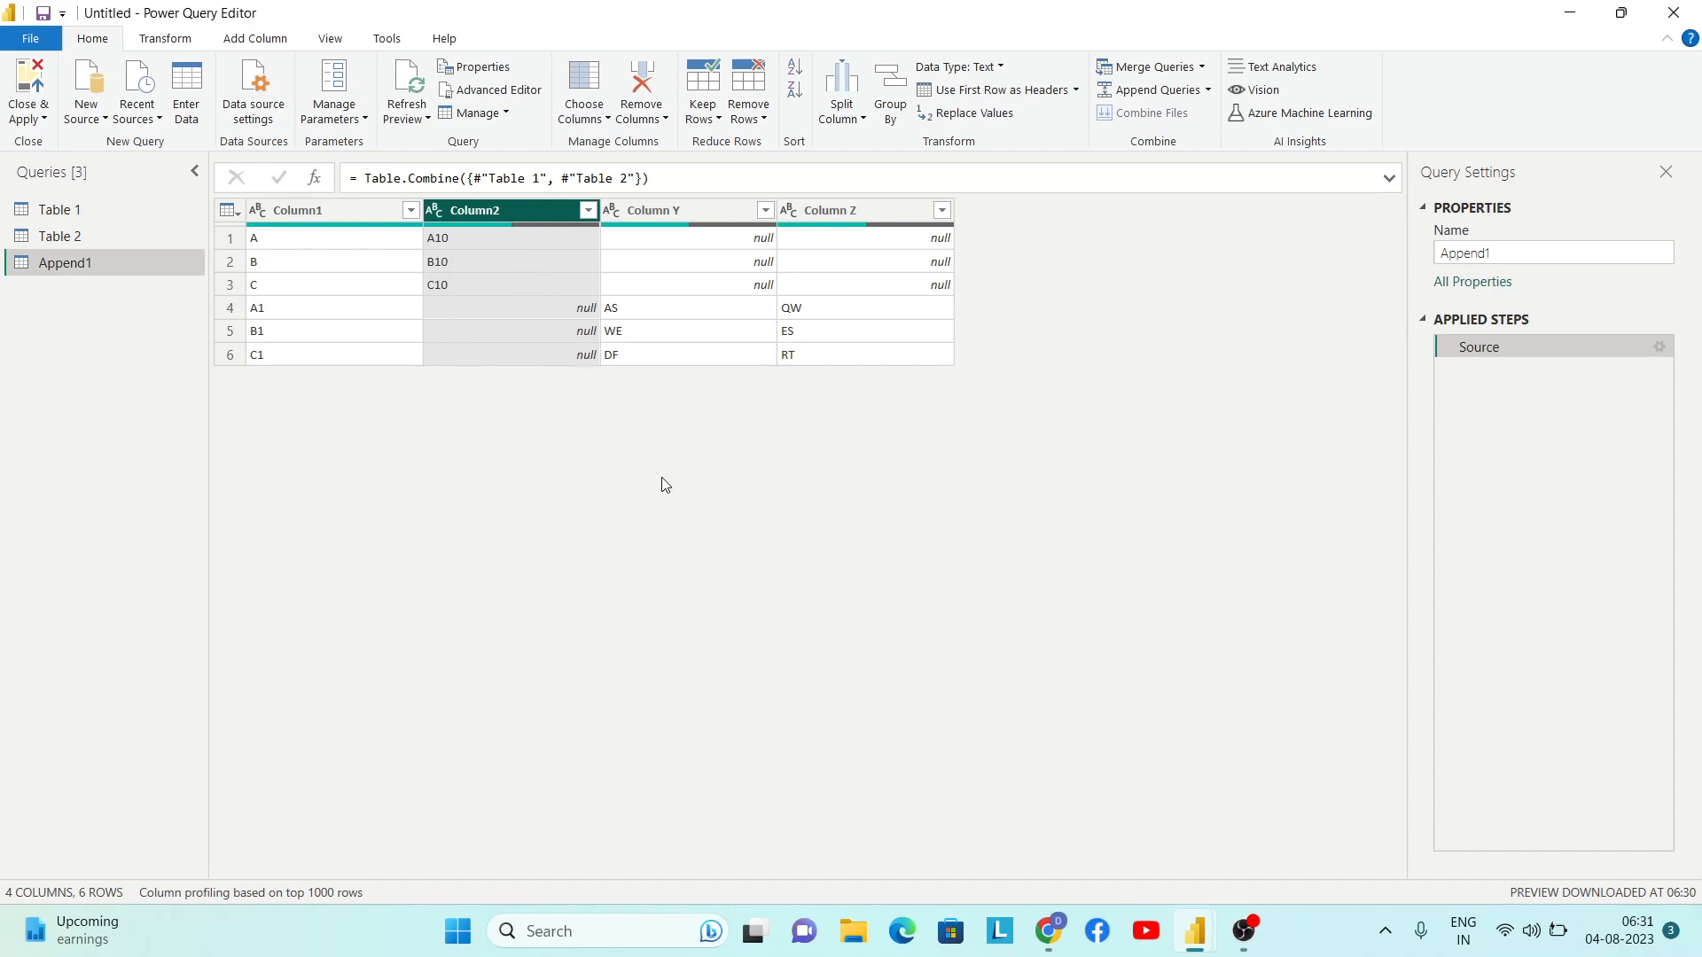
pyautogui.click(529, 310)
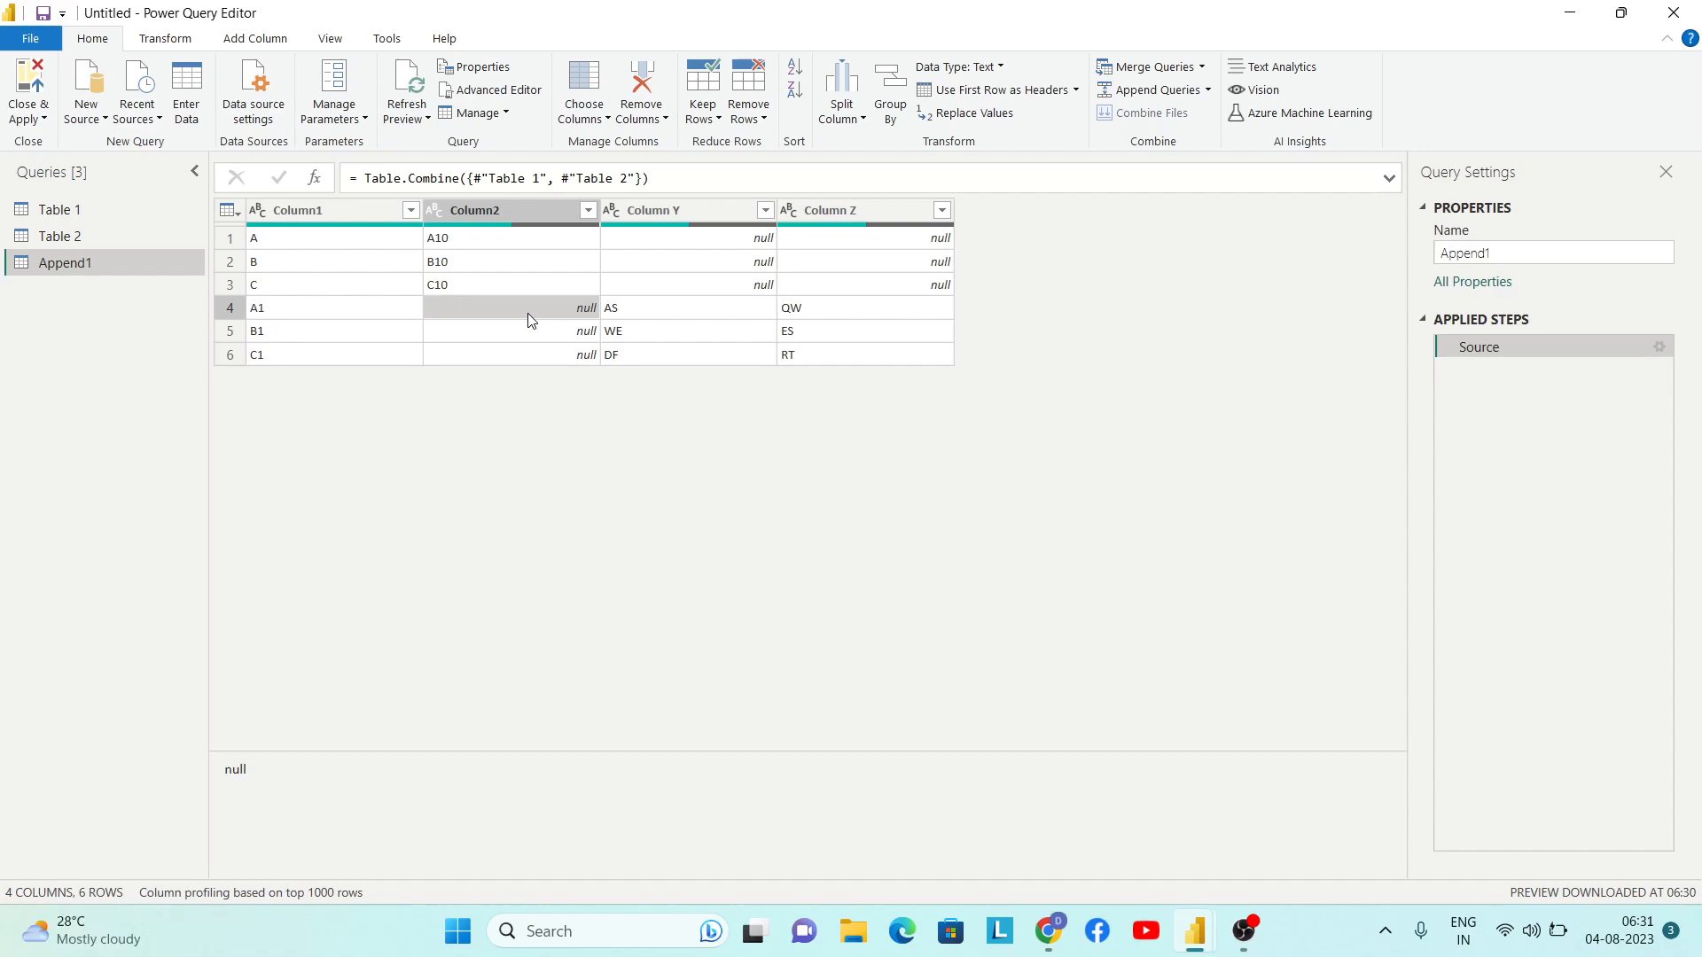
pyautogui.click(526, 336)
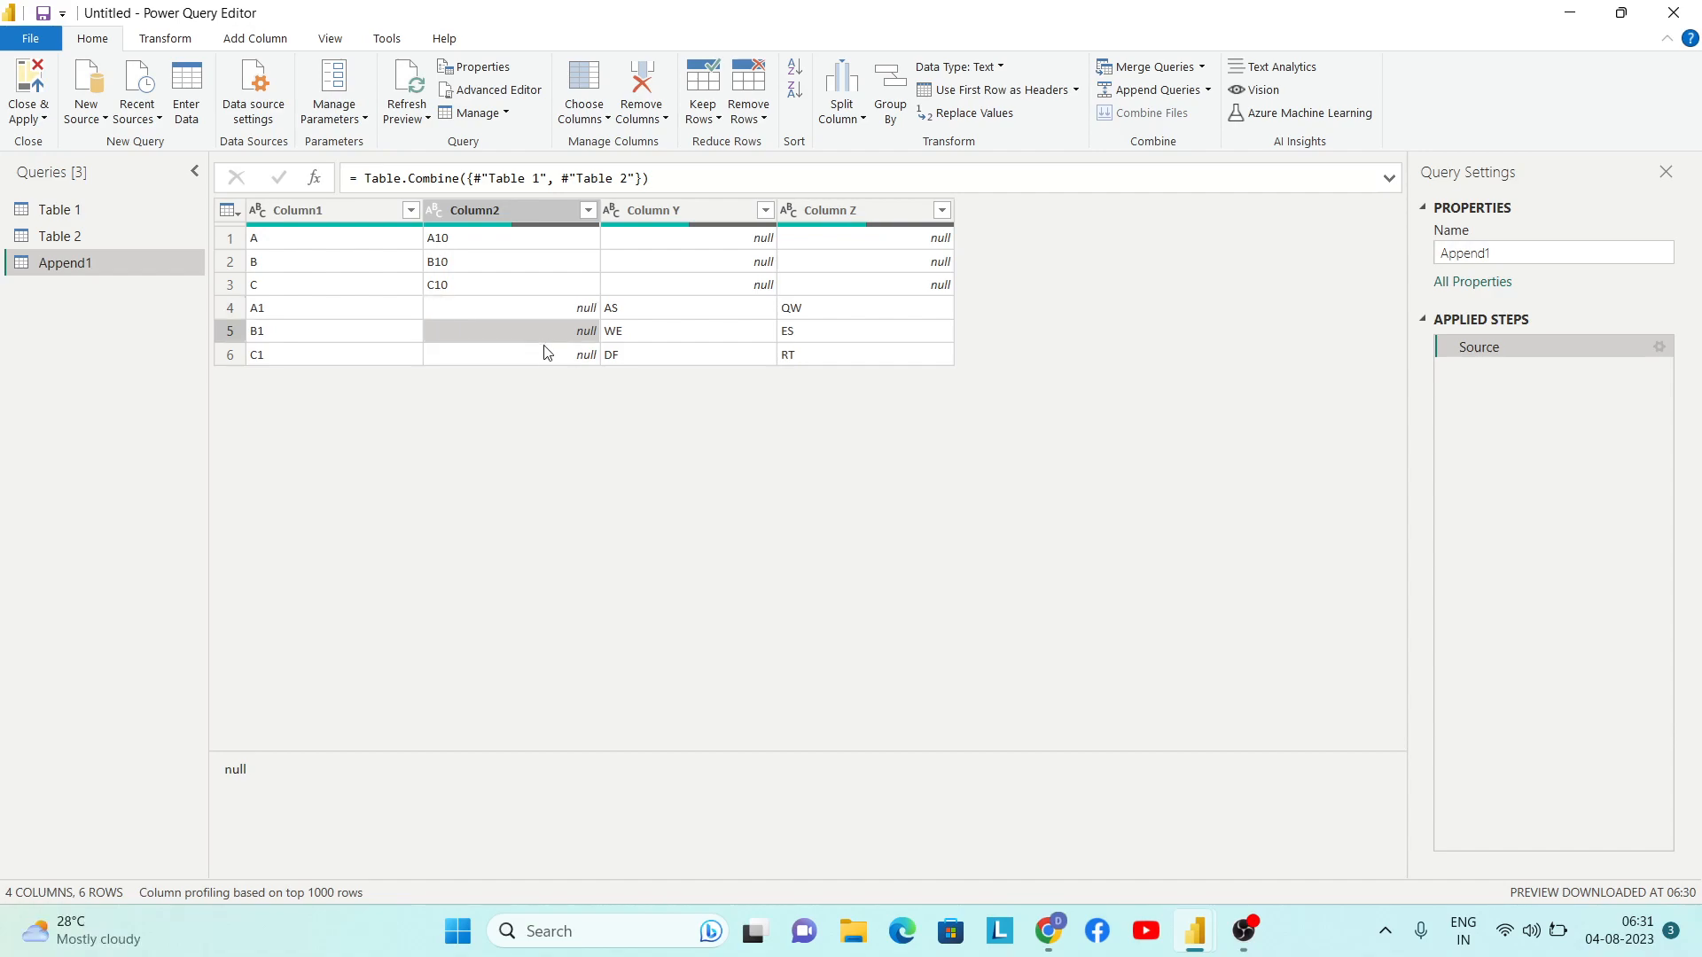
# Step: Examine the last row's Column2 value and the Column Y values in the appended rows that come from Table 2
pyautogui.click(542, 359)
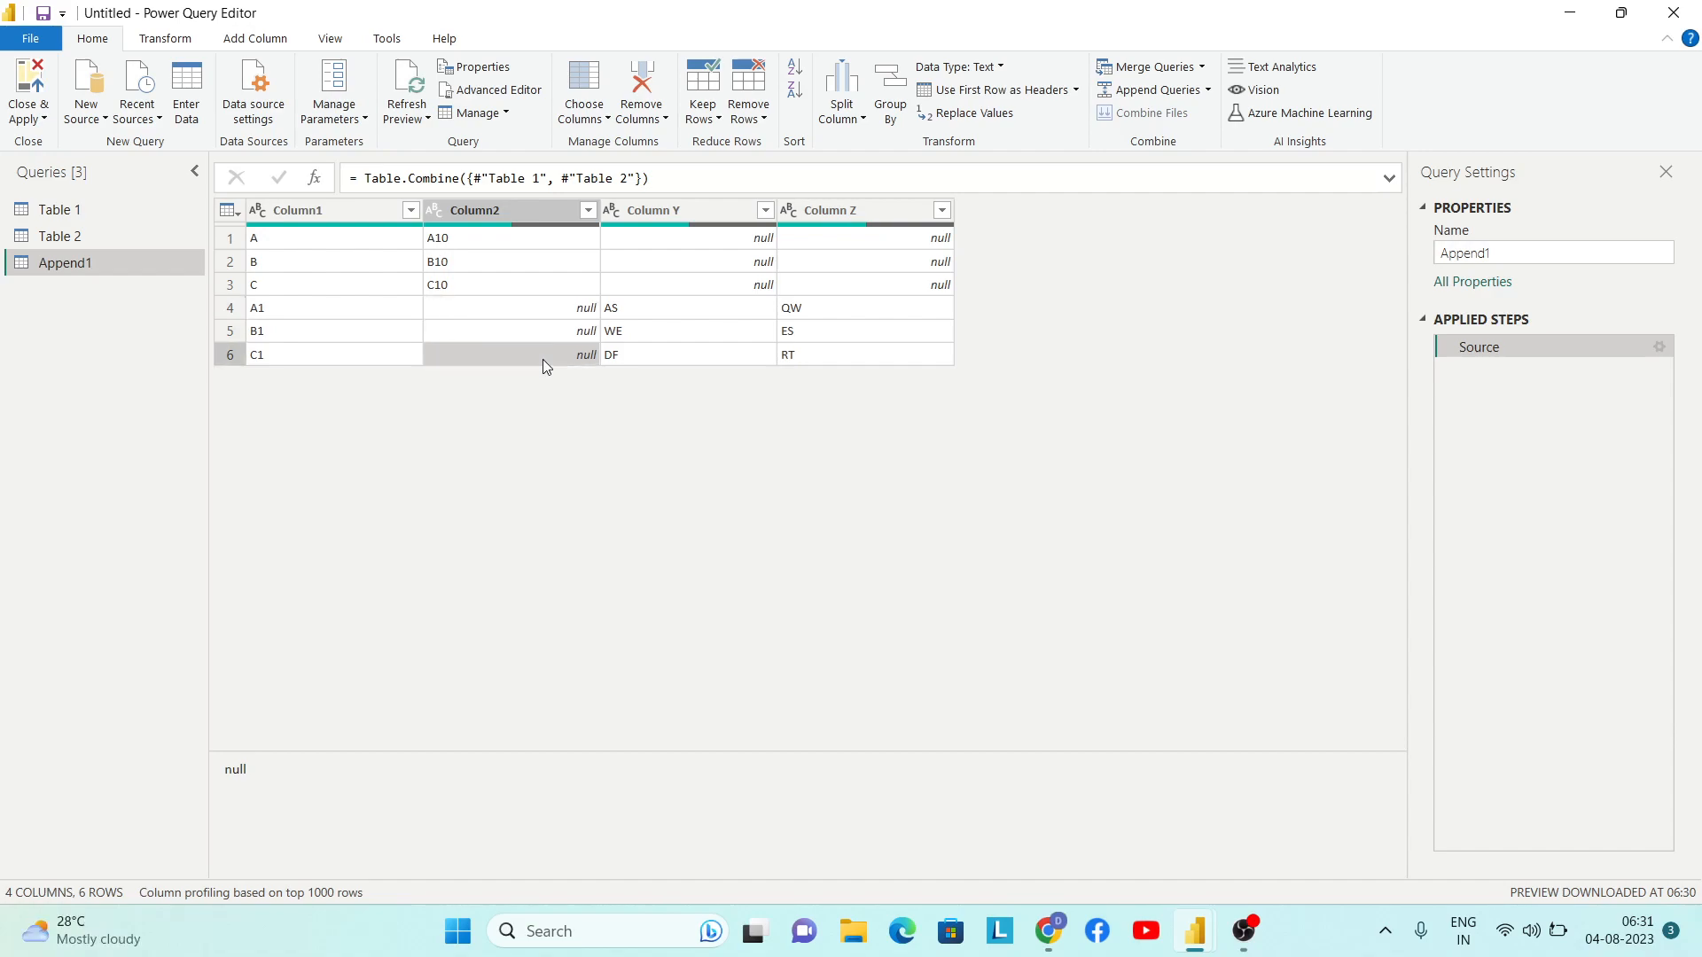
pyautogui.click(693, 356)
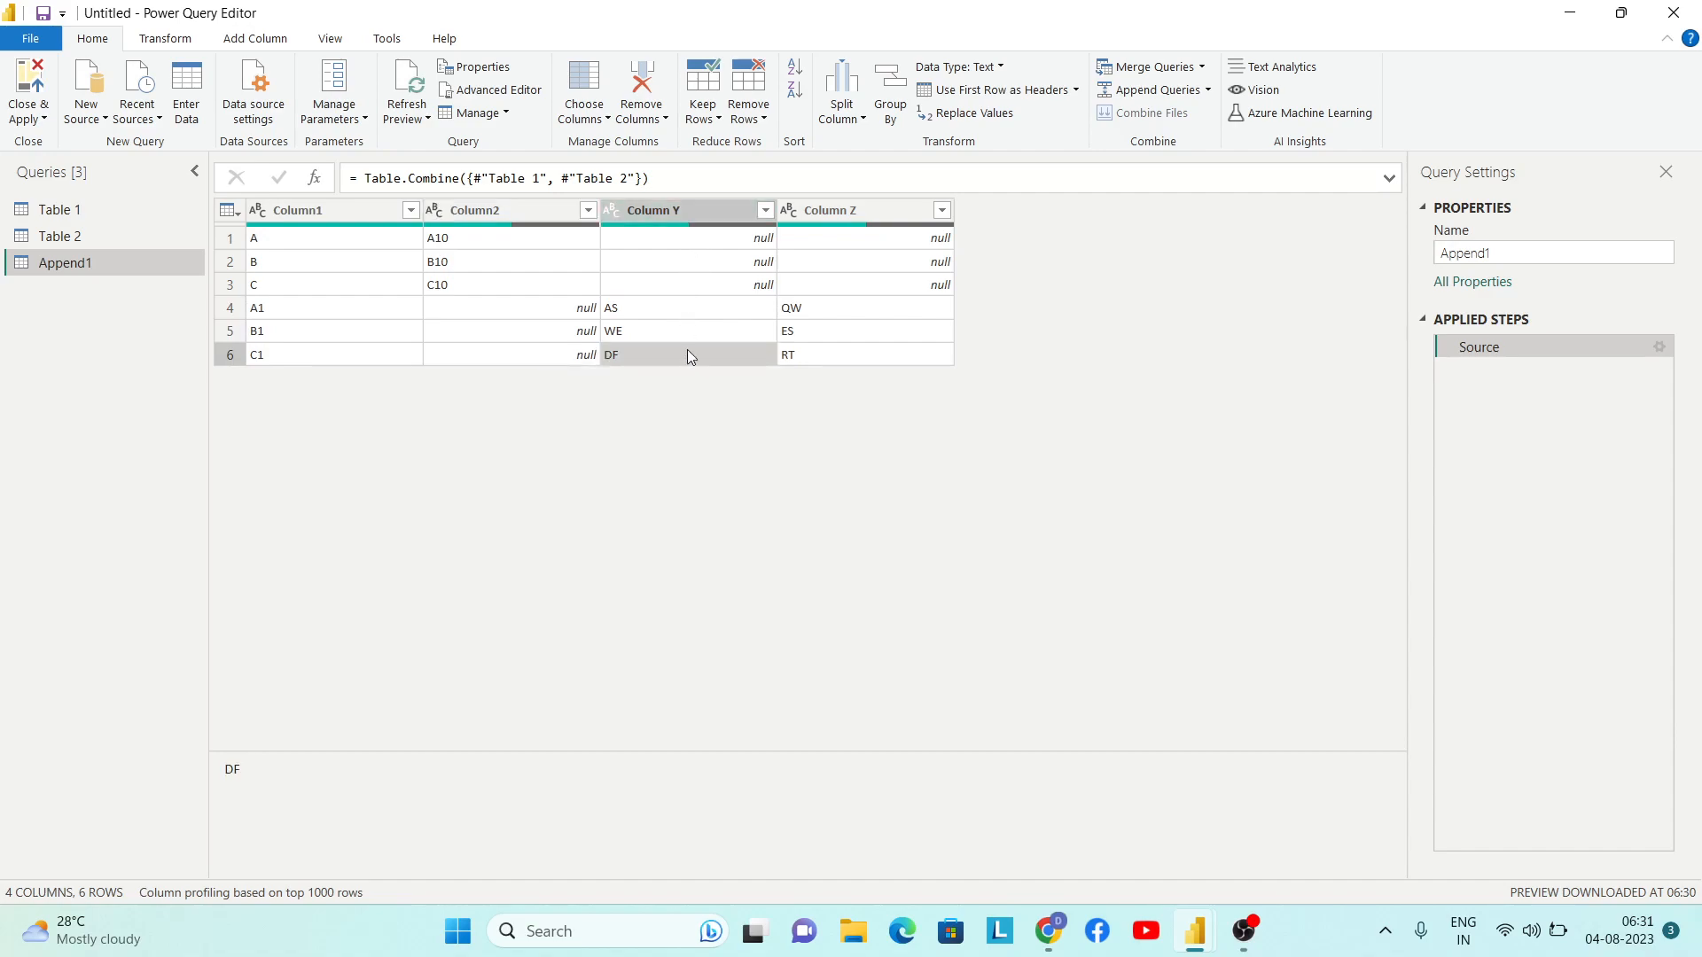
pyautogui.click(682, 332)
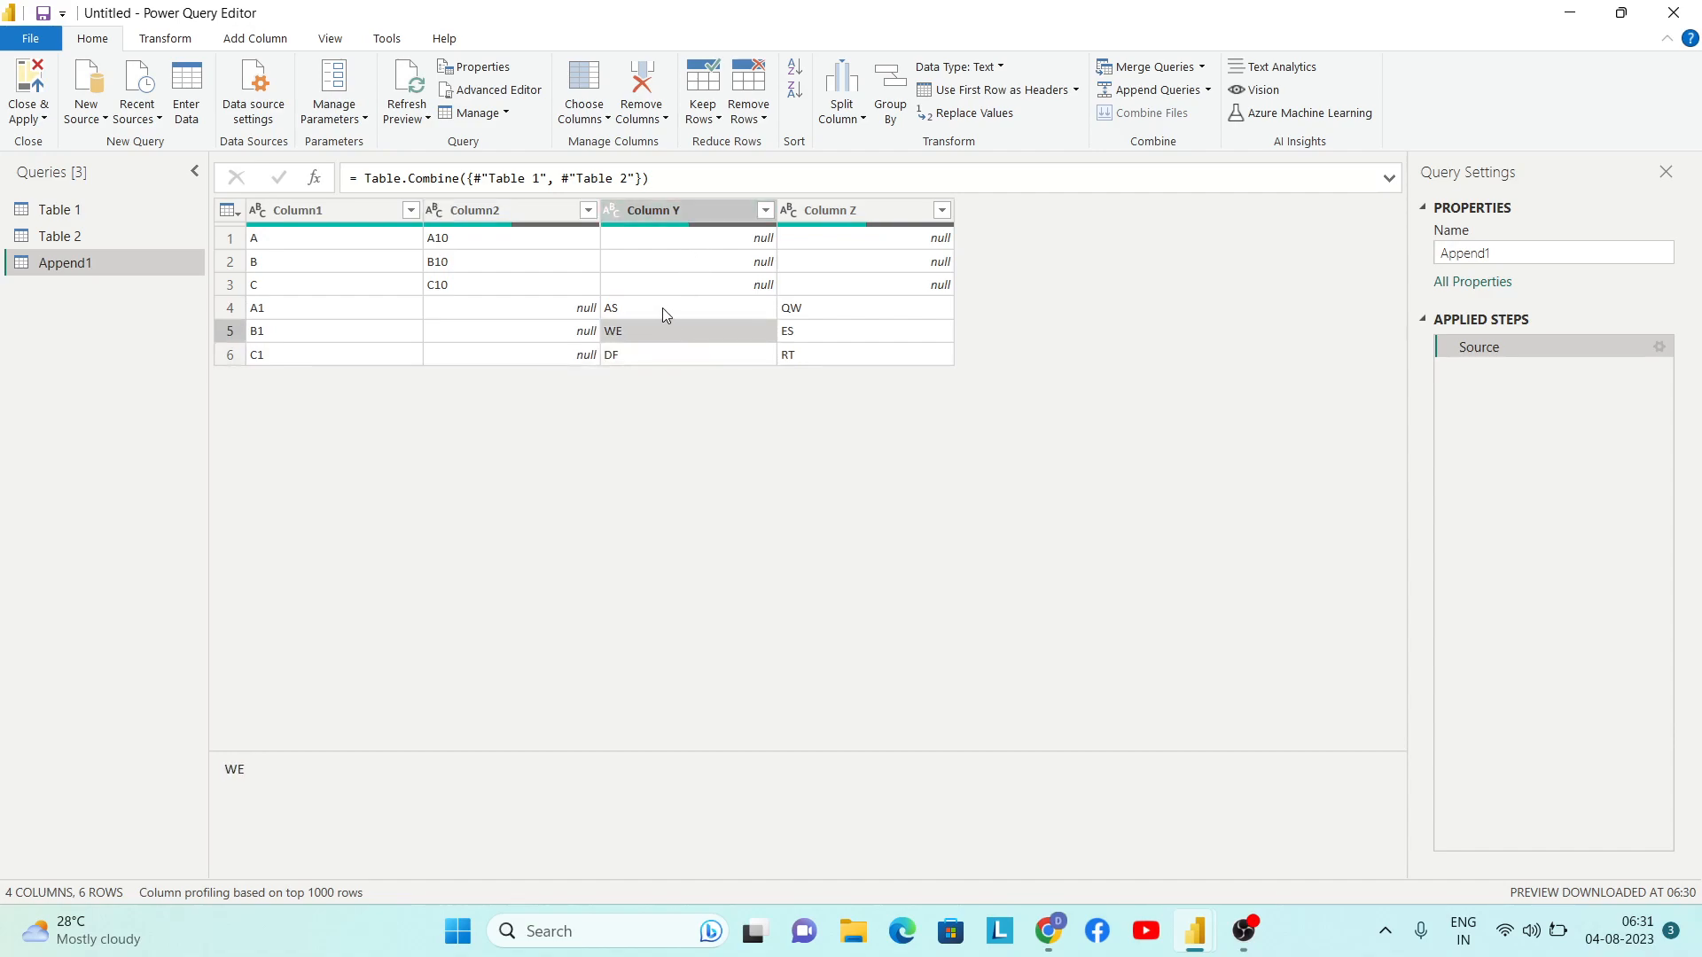
pyautogui.click(664, 310)
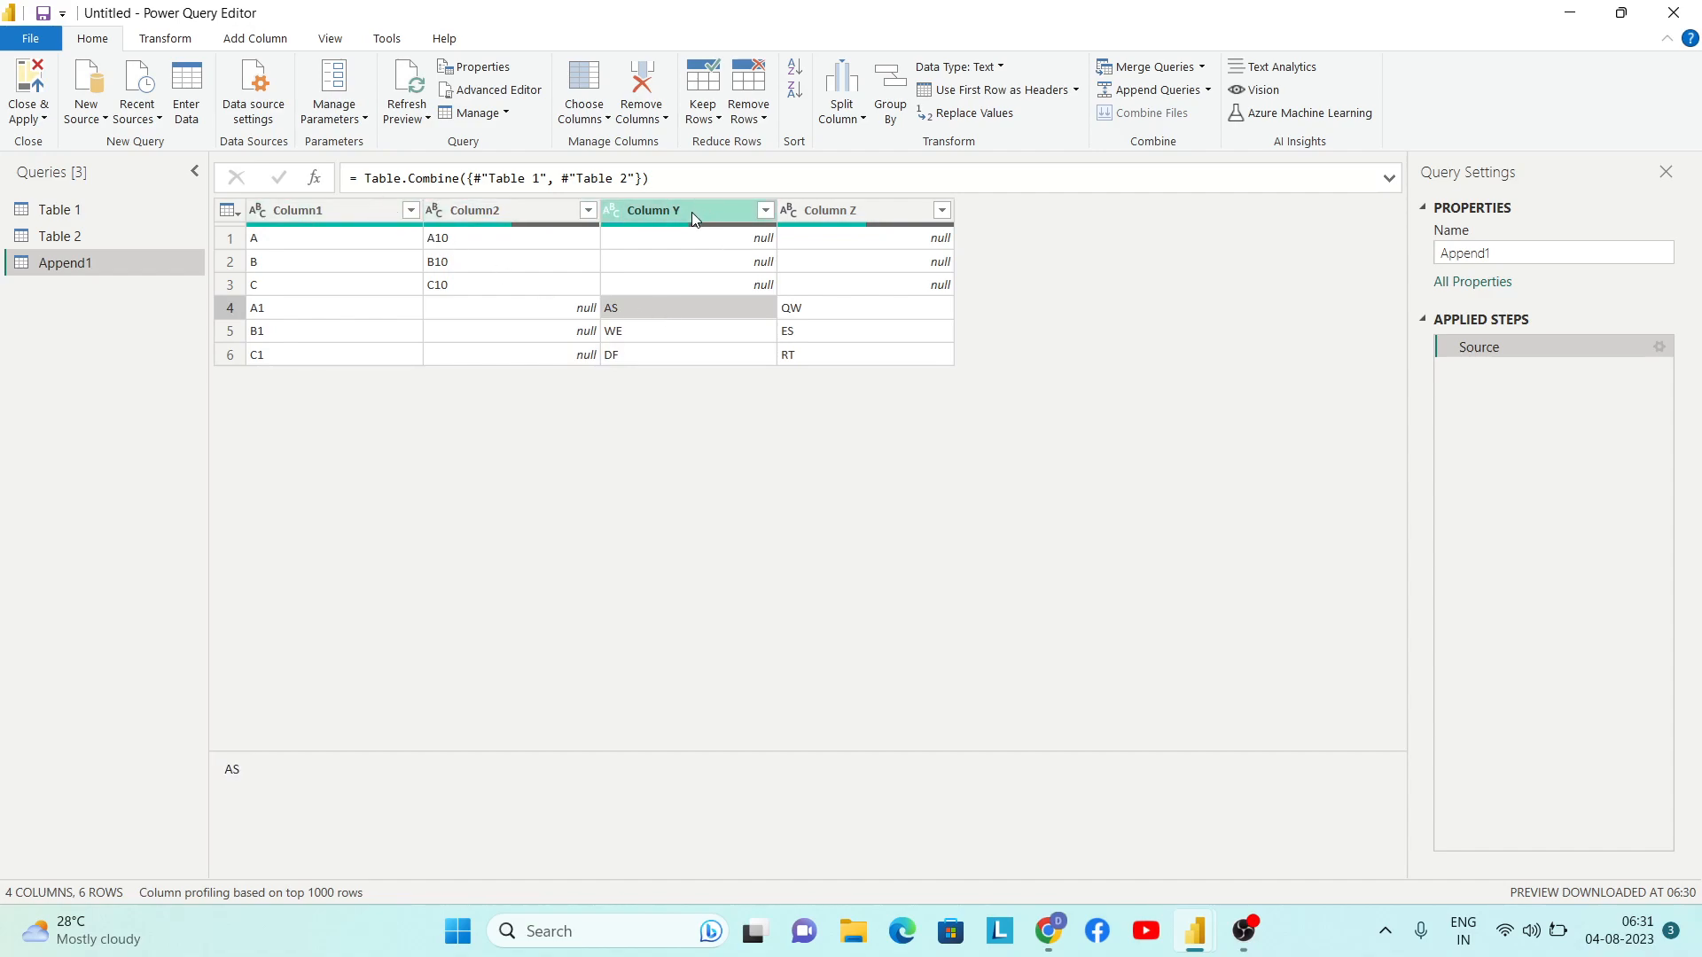
# Step: Examine Column Y and Column Z in the three appended rows that come from Table 1
pyautogui.click(725, 245)
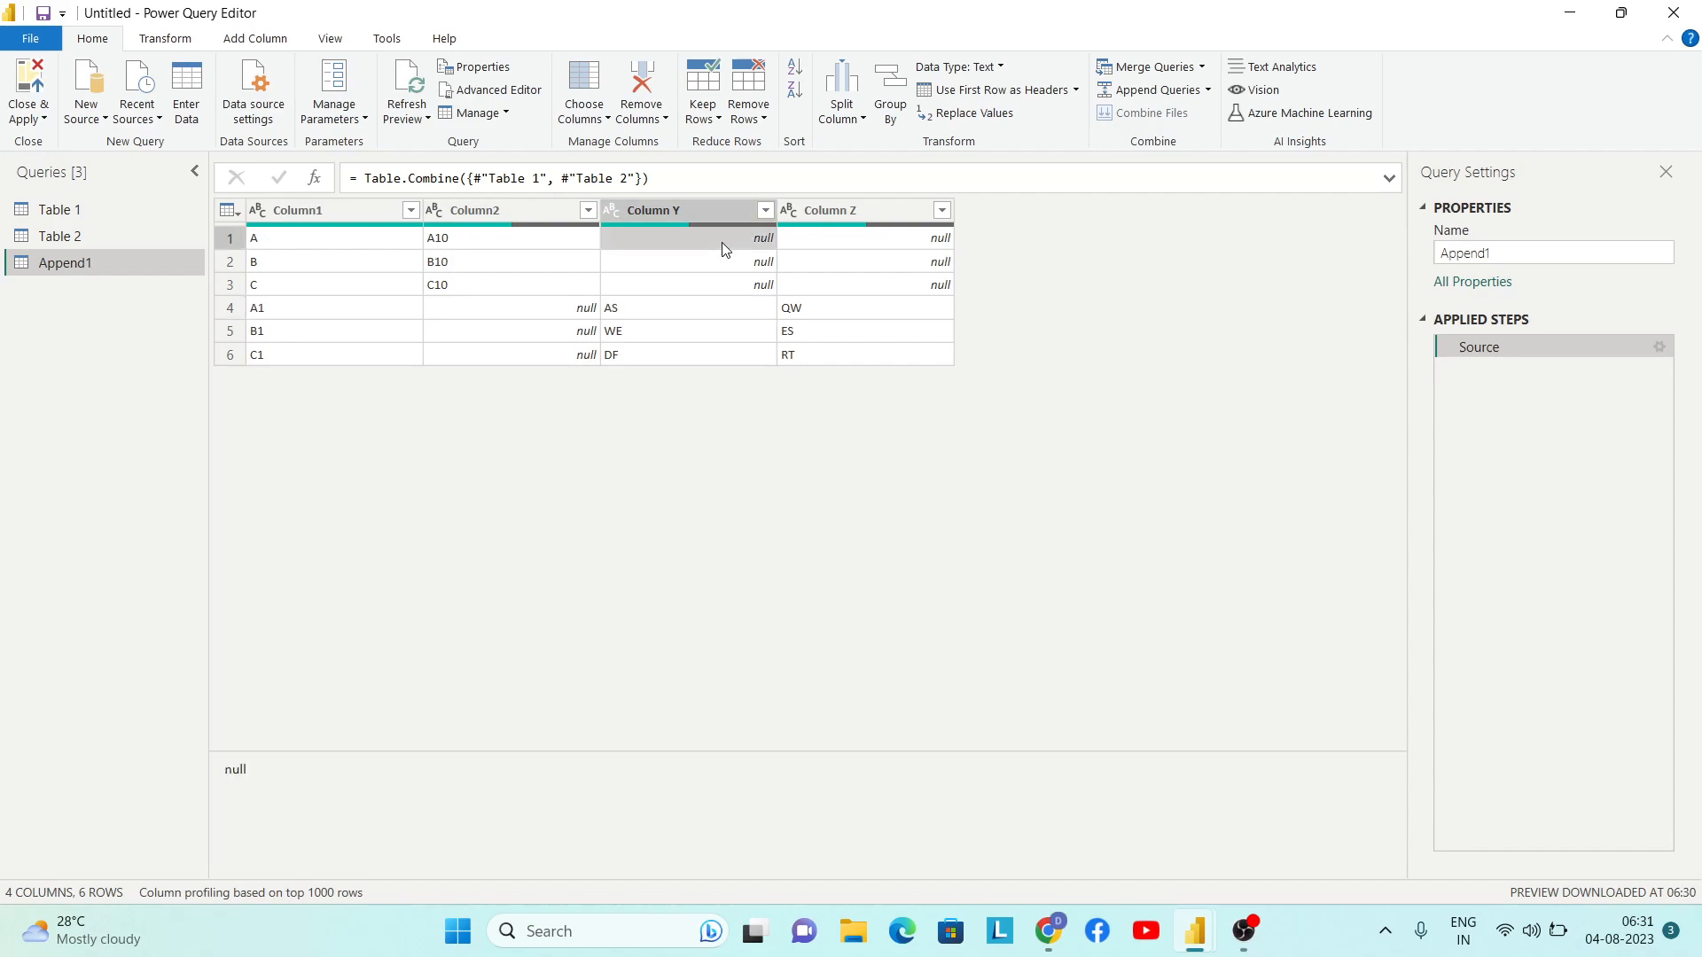
pyautogui.click(725, 264)
pyautogui.click(730, 282)
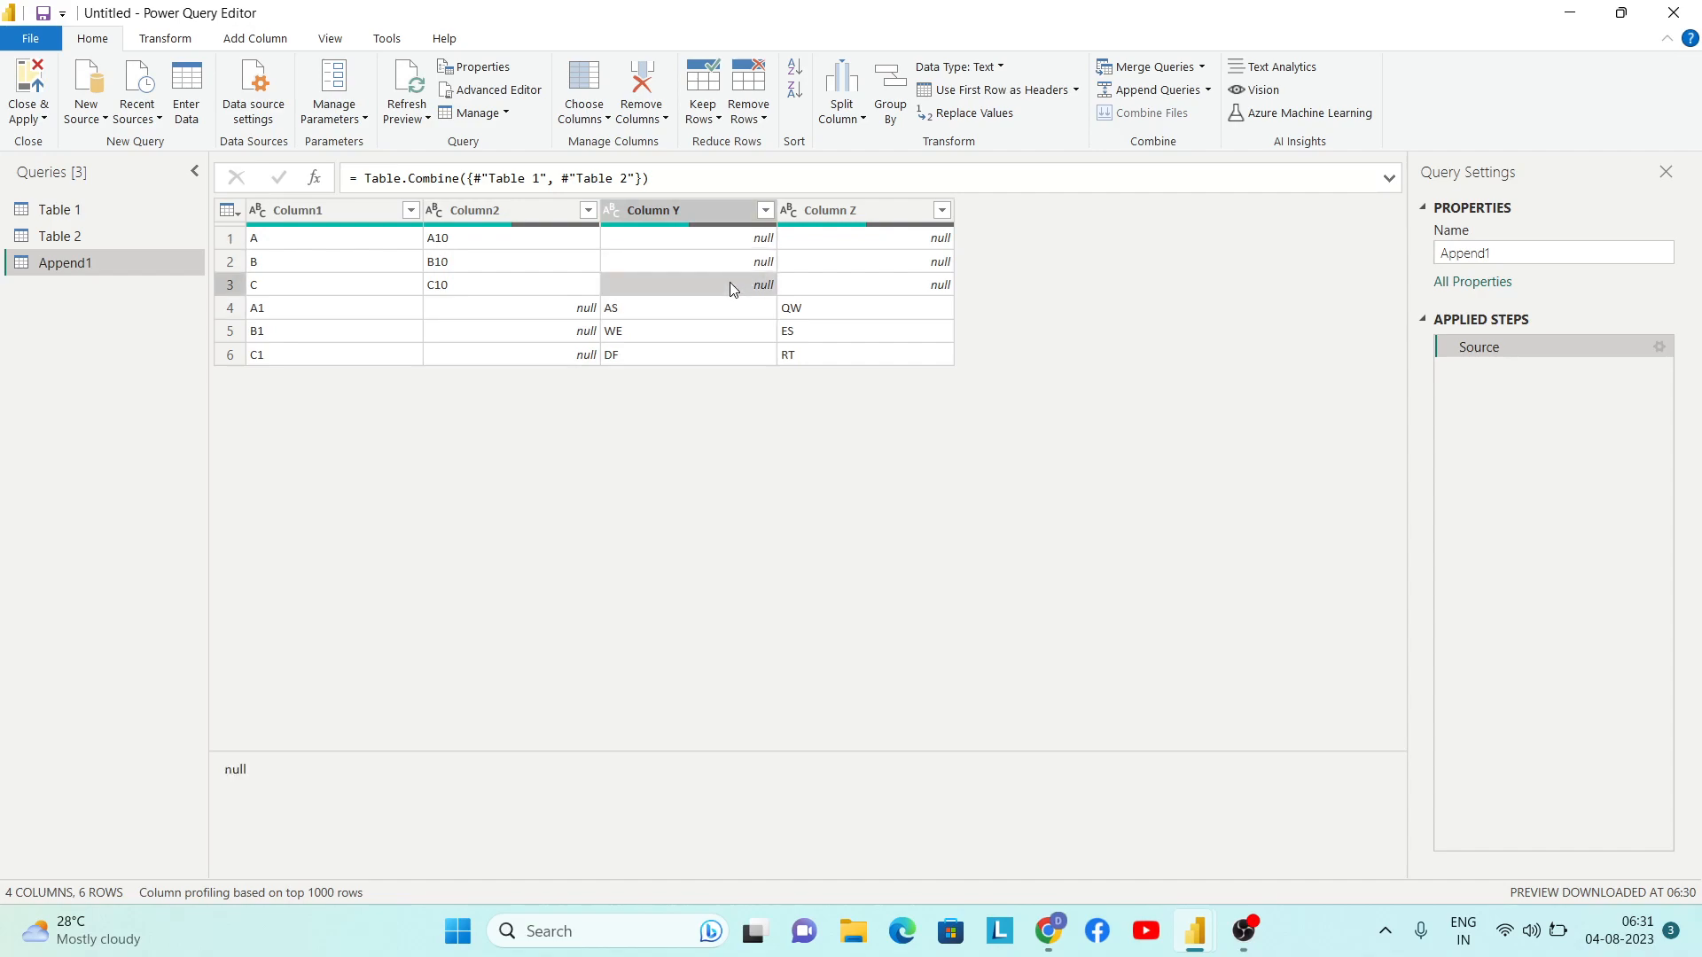
pyautogui.click(903, 237)
pyautogui.click(912, 264)
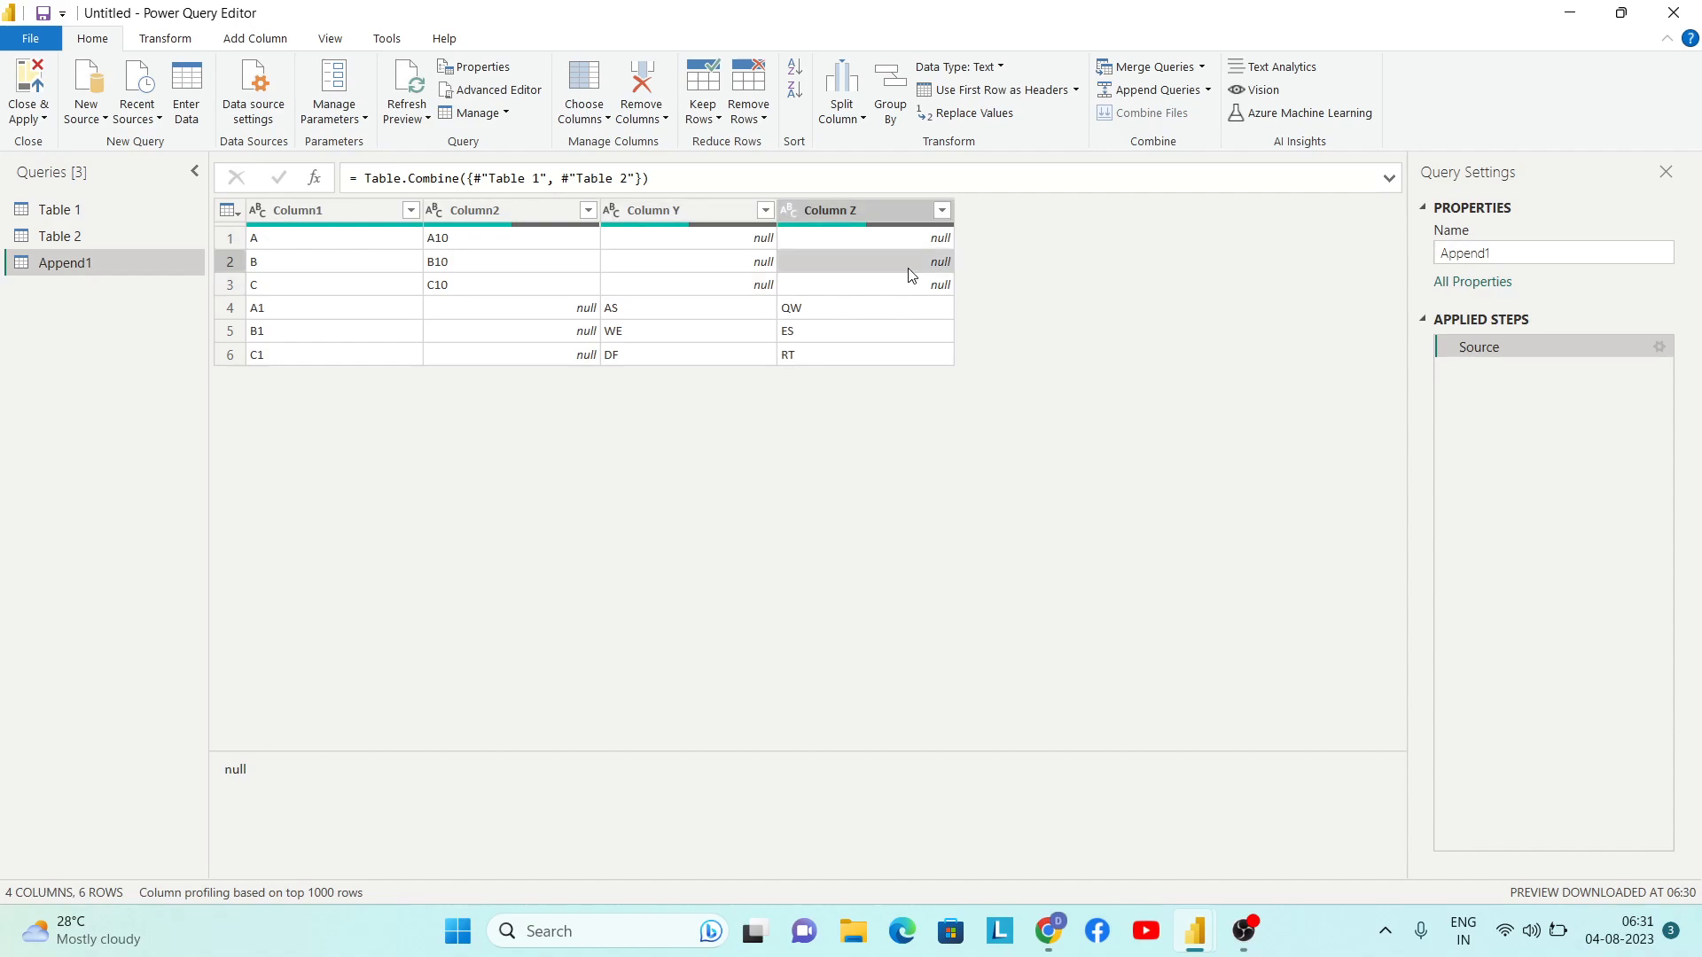
pyautogui.click(897, 284)
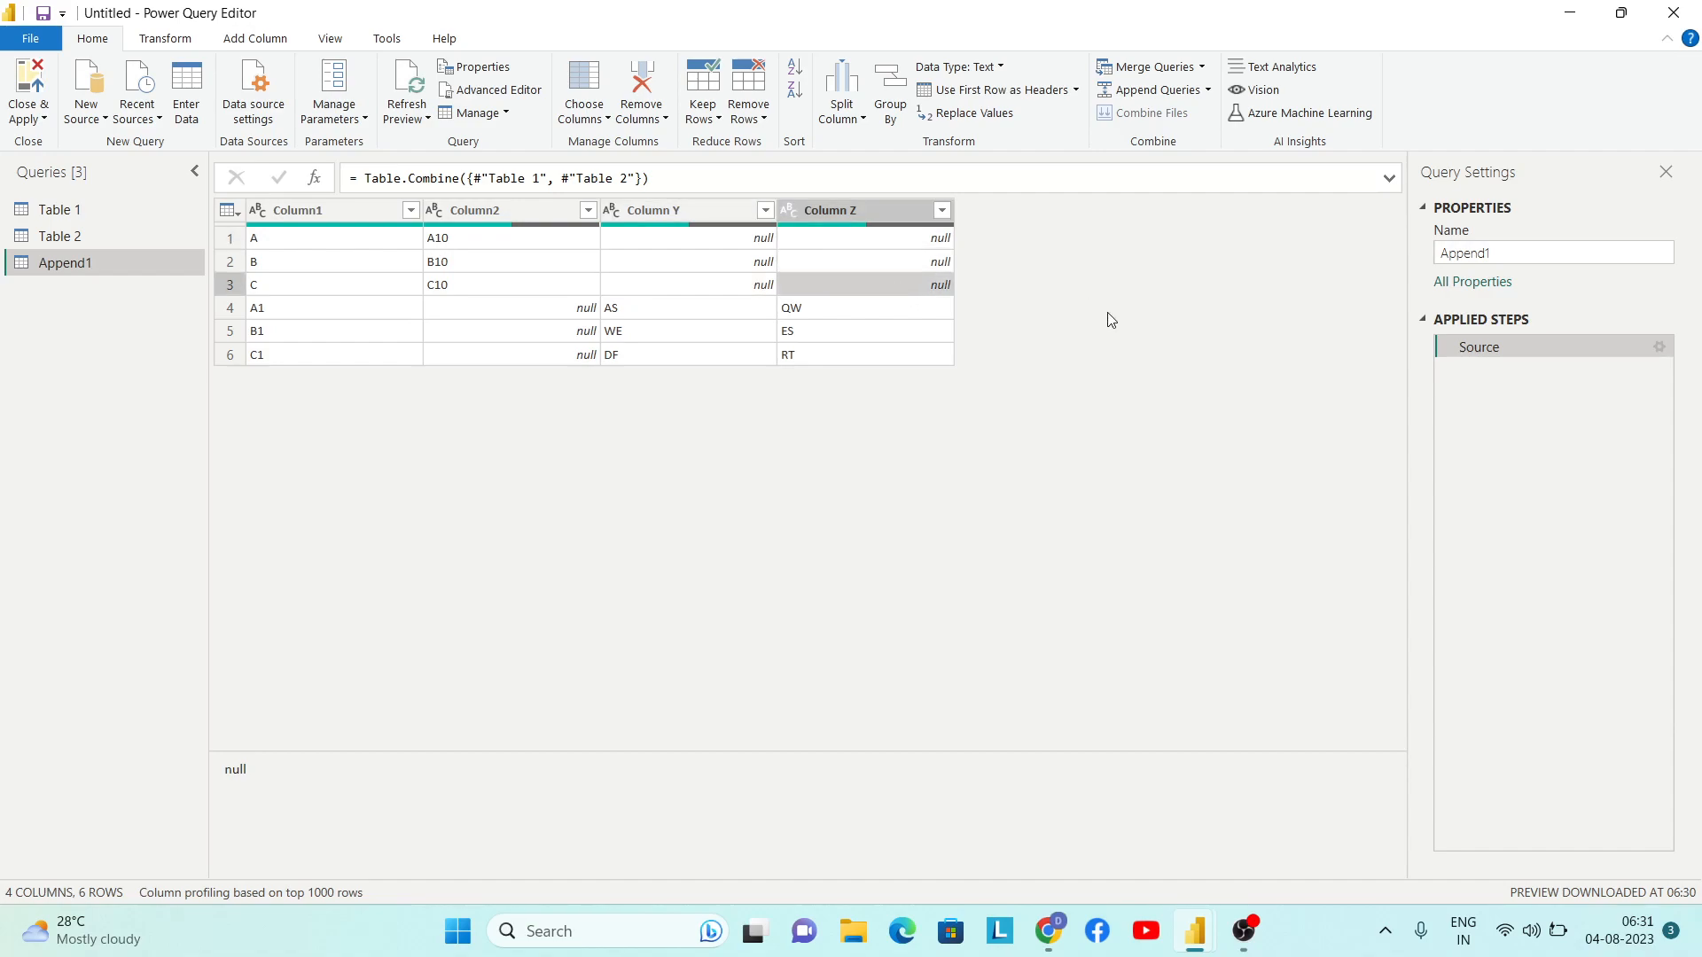